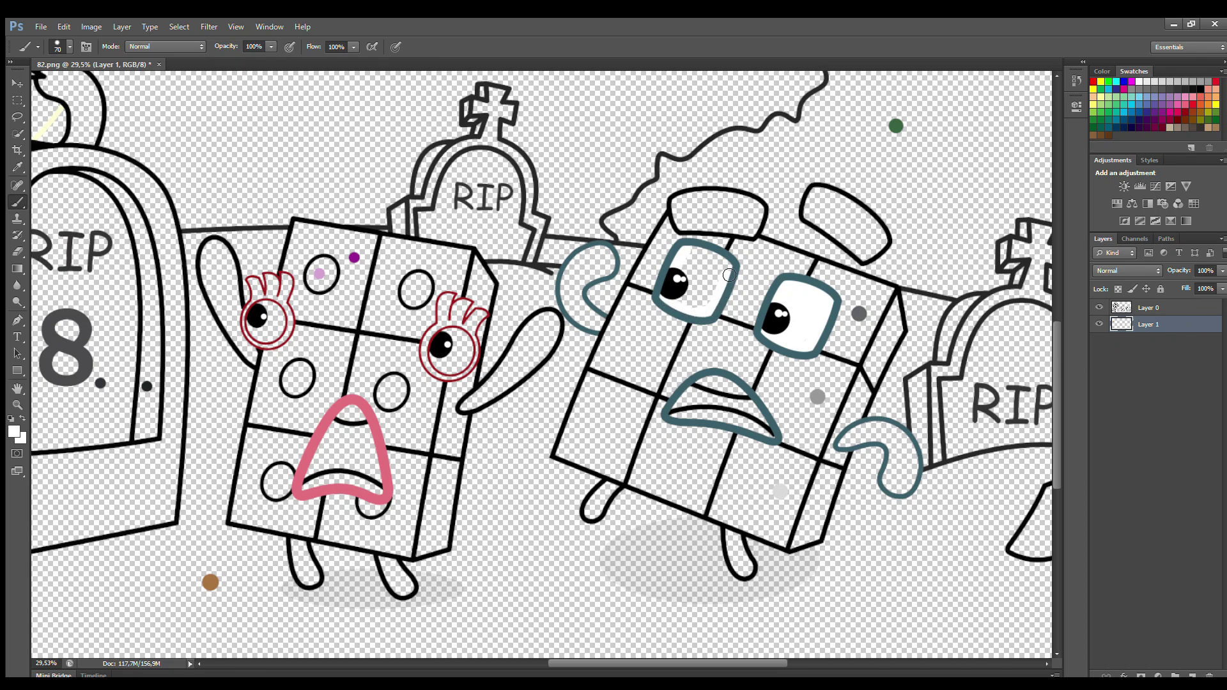
# - Paint the glasses lenses and teeth of the block character with eyeglasses white on Layer 1
pyautogui.moveTo(729, 275)
pyautogui.mouseDown()
pyautogui.moveTo(701, 255)
pyautogui.moveTo(700, 270)
pyautogui.moveTo(716, 269)
pyautogui.moveTo(683, 305)
pyautogui.mouseUp()
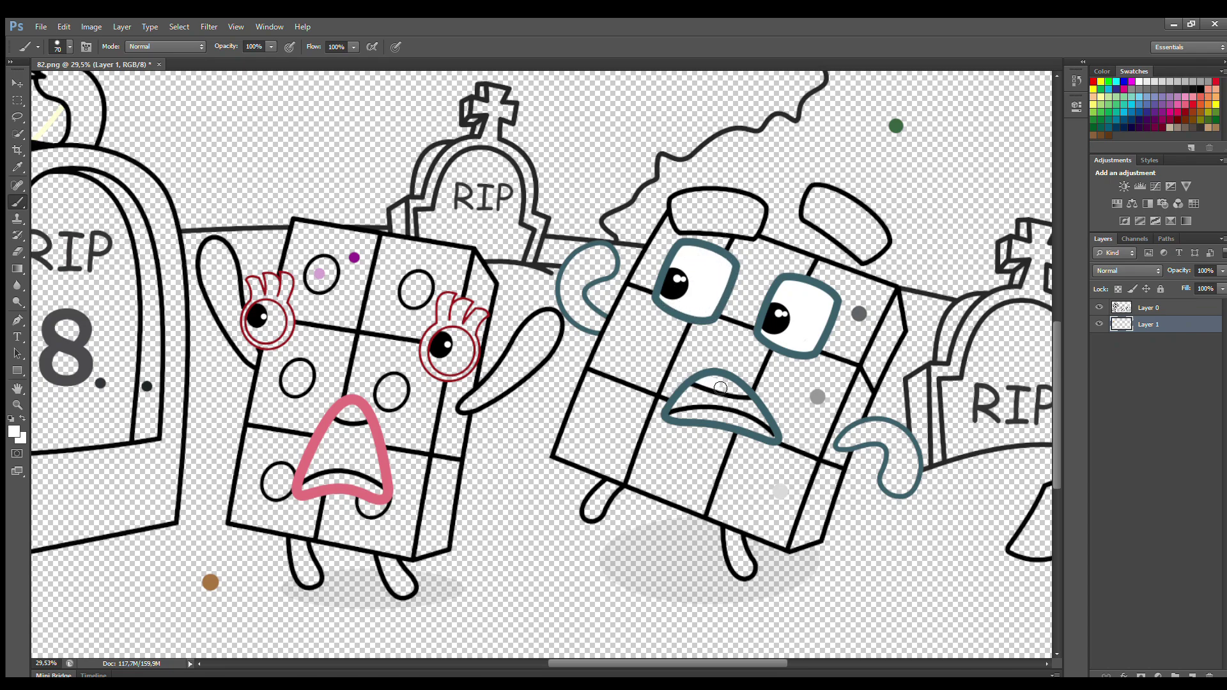
pyautogui.moveTo(676, 418); pyautogui.dragTo(754, 430)
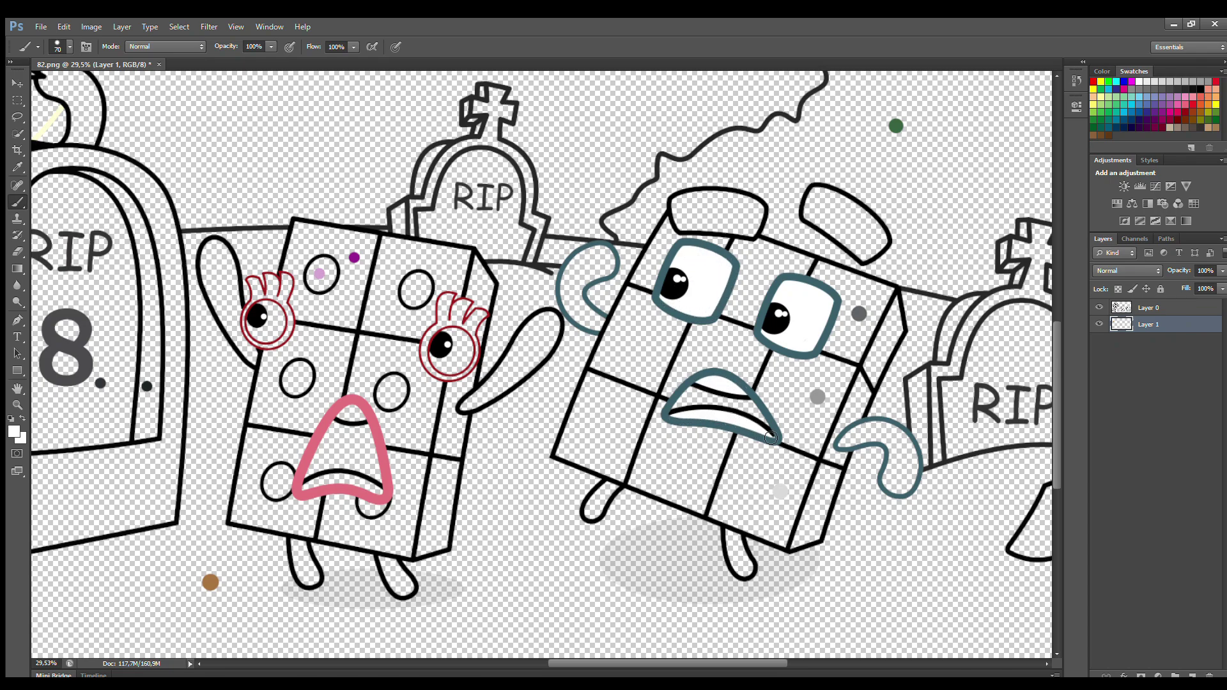
# - Paint the bespectacled block character's eyebrows, arms and legs dark teal, sampling a dark teal shade, and fill the inside of its mouth black
pyautogui.click(16, 167)
pyautogui.moveTo(708, 249)
pyautogui.mouseDown()
pyautogui.moveTo(584, 346)
pyautogui.moveTo(796, 245)
pyautogui.mouseUp()
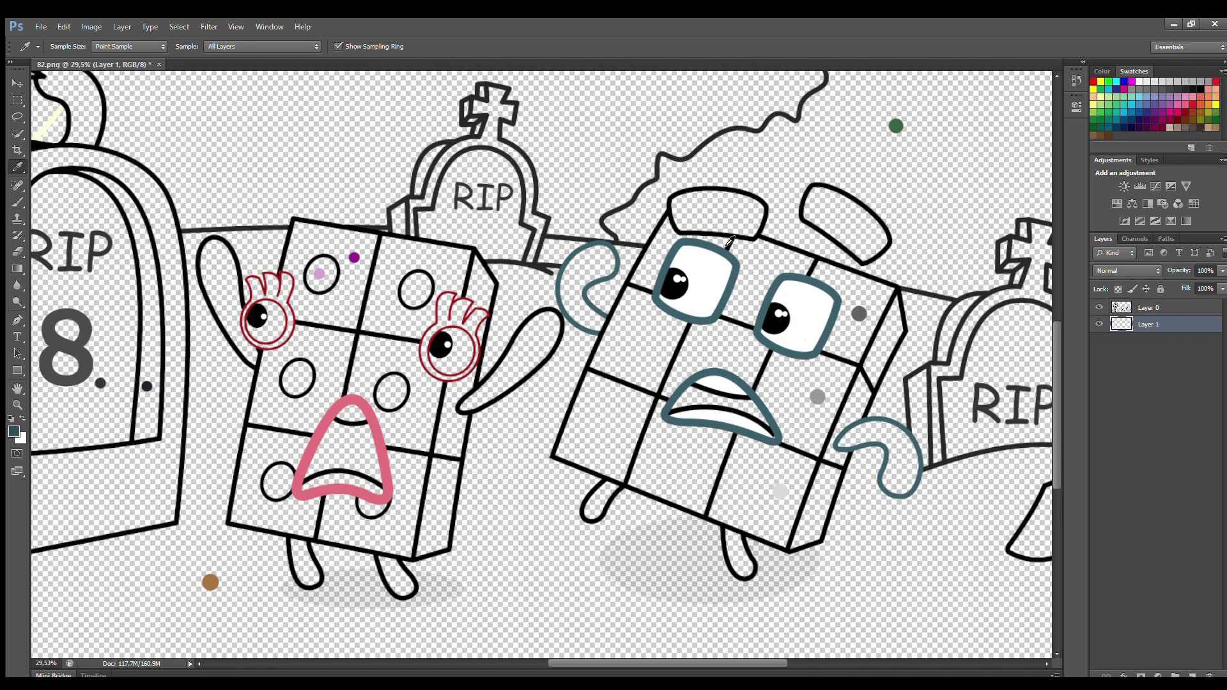
pyautogui.click(17, 202)
pyautogui.moveTo(679, 204)
pyautogui.mouseDown()
pyautogui.moveTo(757, 224)
pyautogui.moveTo(750, 205)
pyautogui.moveTo(715, 196)
pyautogui.moveTo(703, 213)
pyautogui.moveTo(742, 228)
pyautogui.mouseUp()
pyautogui.moveTo(815, 192)
pyautogui.mouseDown()
pyautogui.moveTo(865, 258)
pyautogui.moveTo(882, 251)
pyautogui.moveTo(875, 224)
pyautogui.moveTo(830, 197)
pyautogui.moveTo(871, 239)
pyautogui.moveTo(818, 211)
pyautogui.mouseUp()
pyautogui.moveTo(862, 432)
pyautogui.mouseDown()
pyautogui.moveTo(900, 435)
pyautogui.moveTo(915, 458)
pyautogui.moveTo(904, 490)
pyautogui.moveTo(868, 442)
pyautogui.moveTo(902, 476)
pyautogui.mouseUp()
pyautogui.moveTo(602, 323)
pyautogui.mouseDown()
pyautogui.moveTo(610, 268)
pyautogui.moveTo(595, 253)
pyautogui.moveTo(579, 262)
pyautogui.moveTo(567, 300)
pyautogui.moveTo(600, 327)
pyautogui.moveTo(583, 267)
pyautogui.mouseUp()
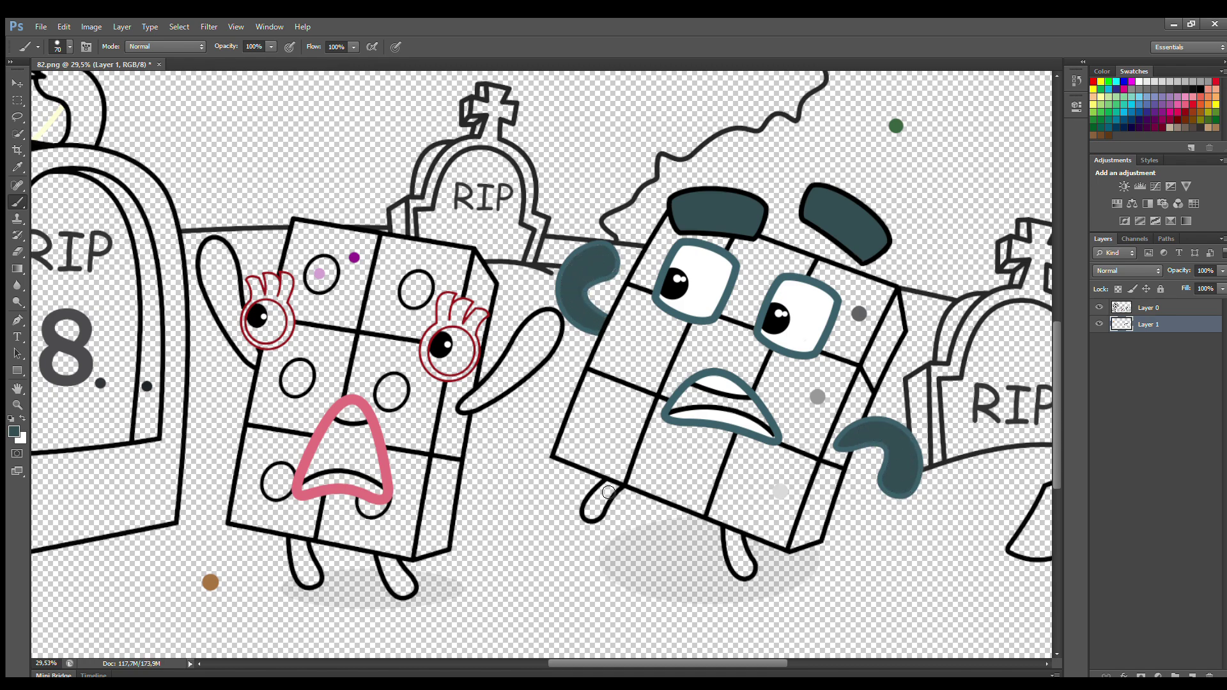
pyautogui.moveTo(592, 517); pyautogui.dragTo(620, 486)
pyautogui.moveTo(727, 529); pyautogui.dragTo(737, 564)
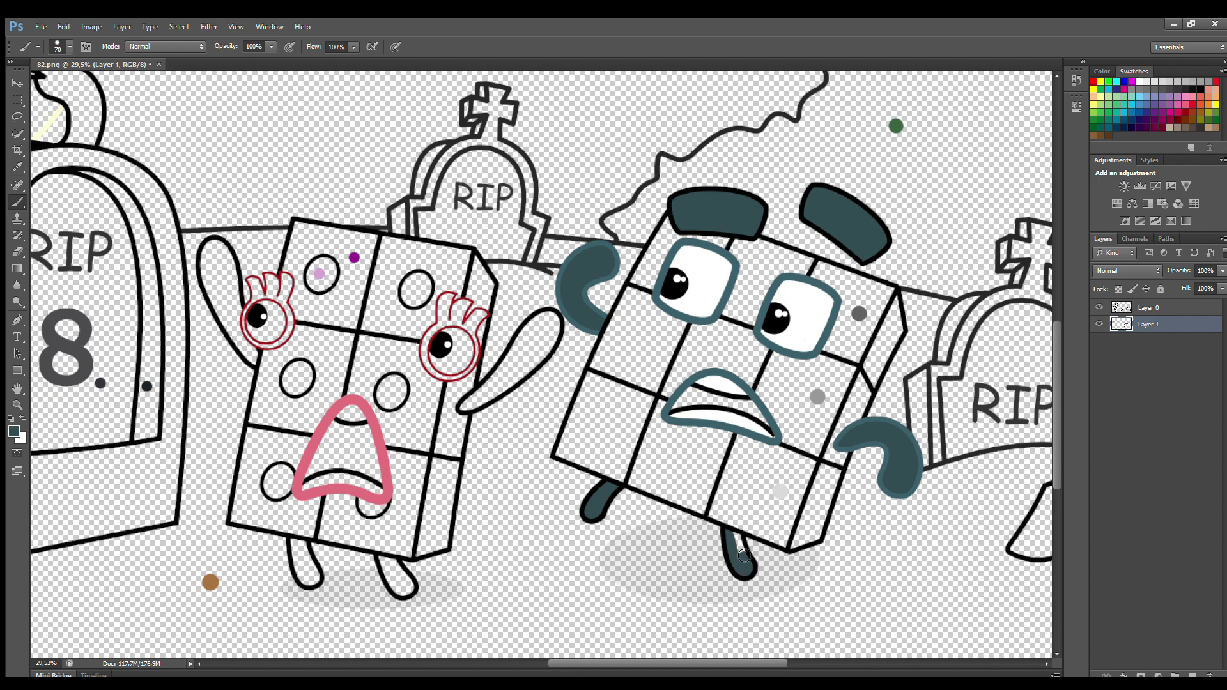
pyautogui.moveTo(693, 395); pyautogui.dragTo(748, 407)
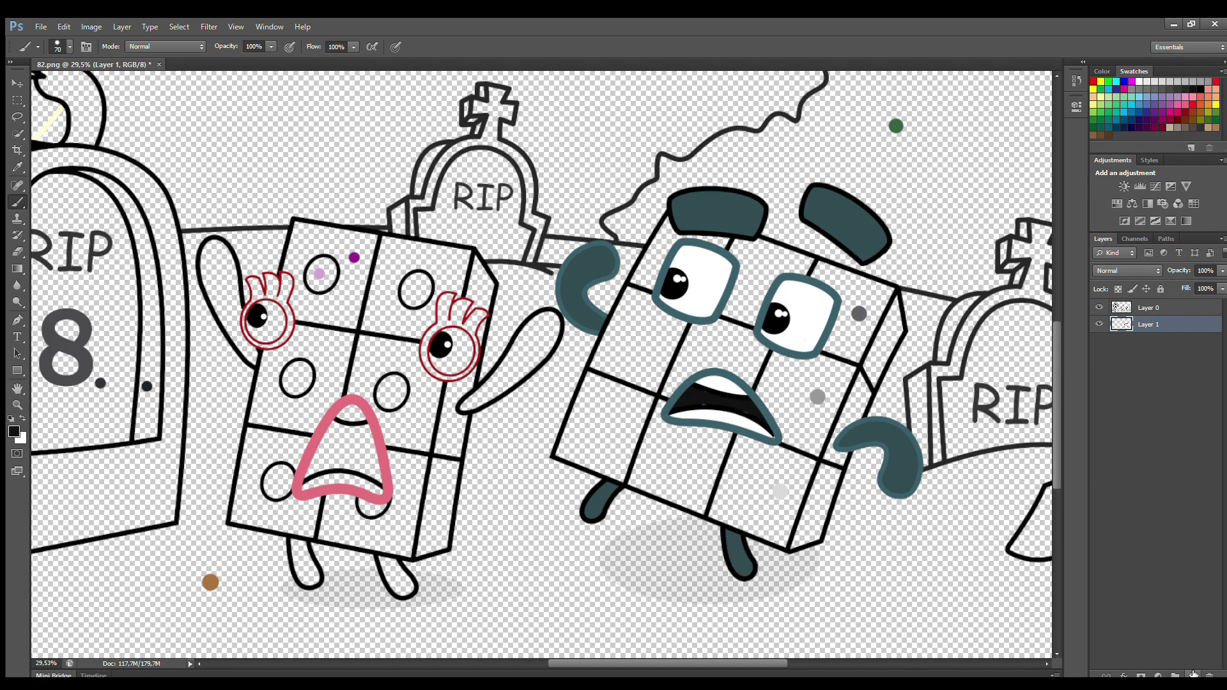
# - On a new layer, paint the bespectacled character's top row of blocks dark grey, sampled from the dark reference dot
pyautogui.click(1193, 674)
pyautogui.keyDown('alt'); pyautogui.click(619, 286); pyautogui.keyUp('alt')
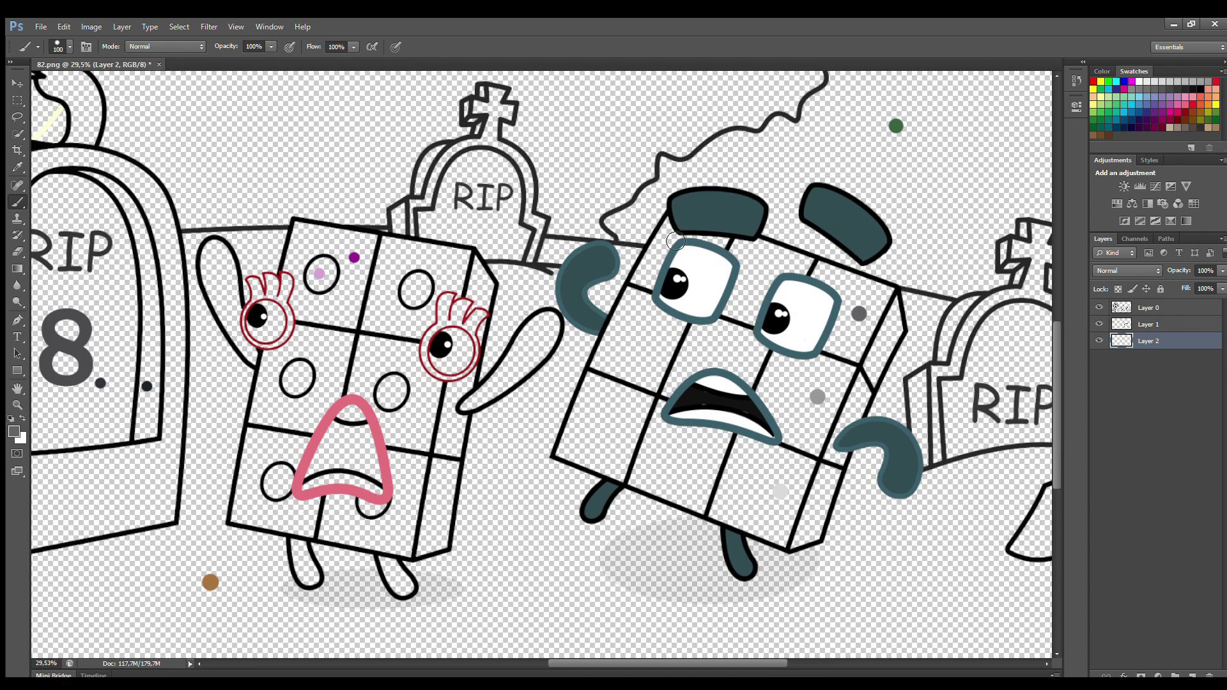
pyautogui.moveTo(679, 227)
pyautogui.mouseDown()
pyautogui.moveTo(649, 267)
pyautogui.moveTo(875, 369)
pyautogui.moveTo(898, 290)
pyautogui.moveTo(680, 239)
pyautogui.moveTo(856, 301)
pyautogui.moveTo(881, 323)
pyautogui.moveTo(840, 333)
pyautogui.moveTo(743, 280)
pyautogui.moveTo(888, 309)
pyautogui.mouseUp()
pyautogui.press(']')
pyautogui.press(']')
pyautogui.press(']')
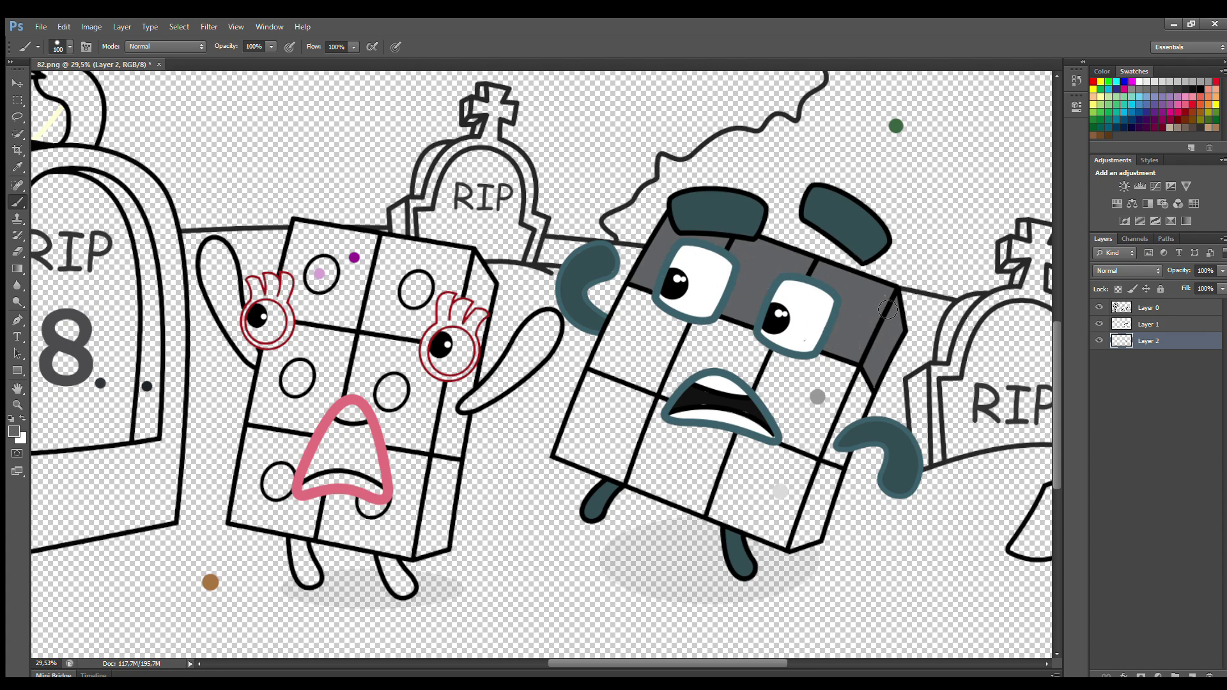
# - Sample the light grey reference dot and paint the bespectacled character's bottom row of blocks, including the side face
pyautogui.click(16, 167)
pyautogui.click(781, 491)
pyautogui.press('b')
pyautogui.moveTo(596, 388)
pyautogui.mouseDown()
pyautogui.moveTo(571, 455)
pyautogui.moveTo(787, 544)
pyautogui.moveTo(814, 541)
pyautogui.moveTo(838, 481)
pyautogui.moveTo(608, 391)
pyautogui.moveTo(610, 411)
pyautogui.moveTo(773, 477)
pyautogui.moveTo(767, 499)
pyautogui.moveTo(619, 465)
pyautogui.moveTo(790, 530)
pyautogui.mouseUp()
pyautogui.press(']')
pyautogui.press(']')
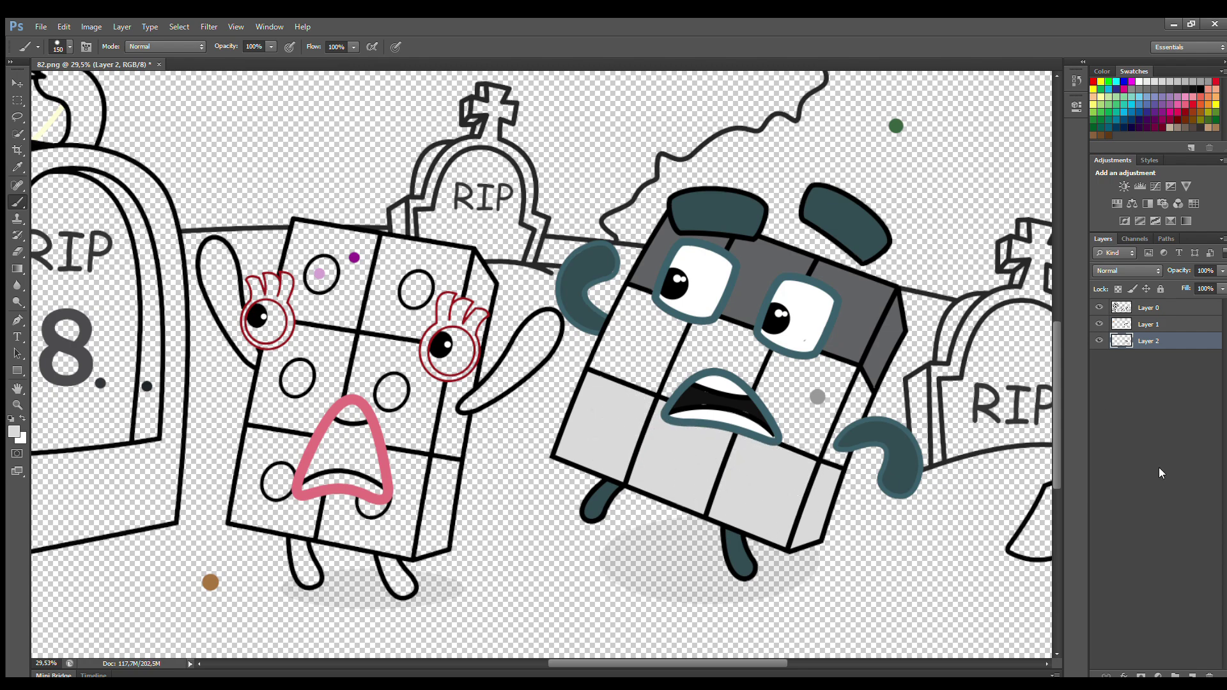
# - On another new layer, paint the bespectacled character's middle row of blocks with the sampled medium grey
pyautogui.click(1192, 676)
pyautogui.keyDown('alt'); pyautogui.click(817, 396); pyautogui.keyUp('alt')
pyautogui.moveTo(632, 304)
pyautogui.mouseDown()
pyautogui.moveTo(612, 376)
pyautogui.moveTo(799, 453)
pyautogui.moveTo(846, 463)
pyautogui.moveTo(861, 415)
pyautogui.moveTo(849, 376)
pyautogui.moveTo(869, 406)
pyautogui.moveTo(708, 333)
pyautogui.moveTo(635, 369)
pyautogui.moveTo(840, 403)
pyautogui.moveTo(700, 375)
pyautogui.moveTo(727, 389)
pyautogui.mouseUp()
# - Paint the rock below the far RIP tombstone with the sampled beige on Layer 1, with its shaded side on Layer 2
pyautogui.moveTo(737, 663); pyautogui.dragTo(766, 663)
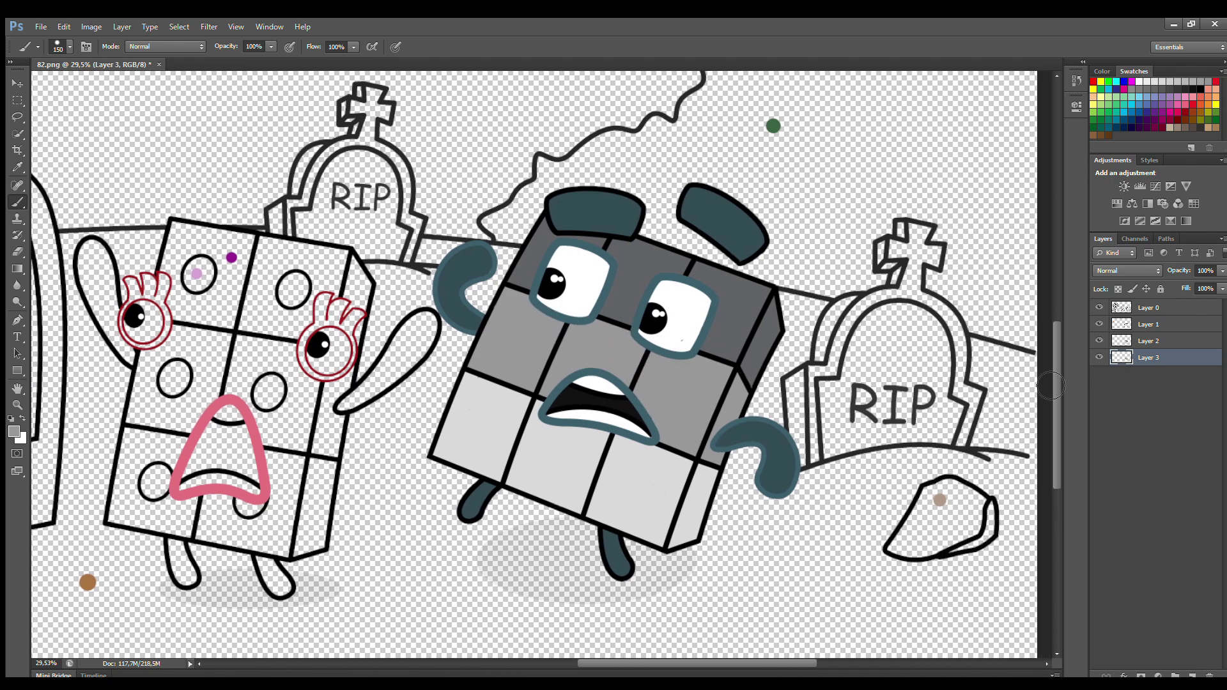
pyautogui.click(1148, 324)
pyautogui.keyDown('alt'); pyautogui.click(940, 500); pyautogui.keyUp('alt')
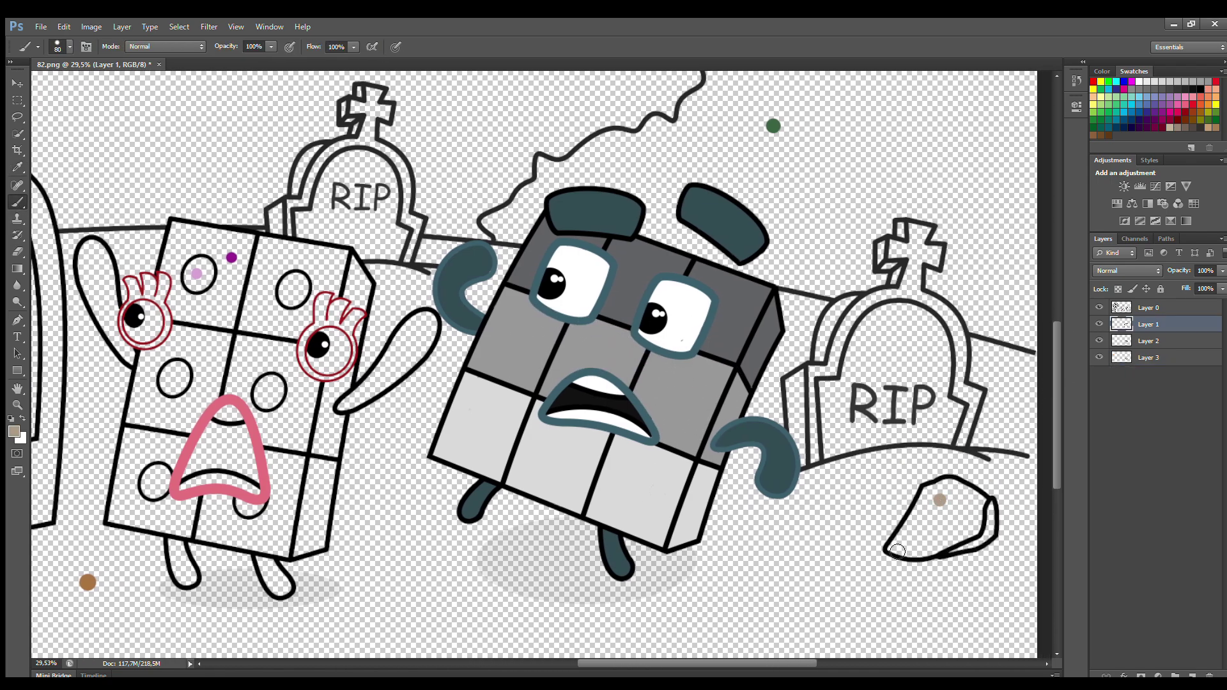
pyautogui.moveTo(897, 551)
pyautogui.mouseDown()
pyautogui.moveTo(920, 514)
pyautogui.moveTo(978, 498)
pyautogui.moveTo(961, 540)
pyautogui.moveTo(906, 544)
pyautogui.moveTo(946, 511)
pyautogui.moveTo(920, 540)
pyautogui.moveTo(944, 531)
pyautogui.moveTo(970, 543)
pyautogui.mouseUp()
pyautogui.hotkey('alt', ']')
# - Paint the two rocks at the foot of the large number 8 tombstone beige, with darker brown shaded sides on Layer 2
pyautogui.moveTo(597, 662); pyautogui.dragTo(496, 657)
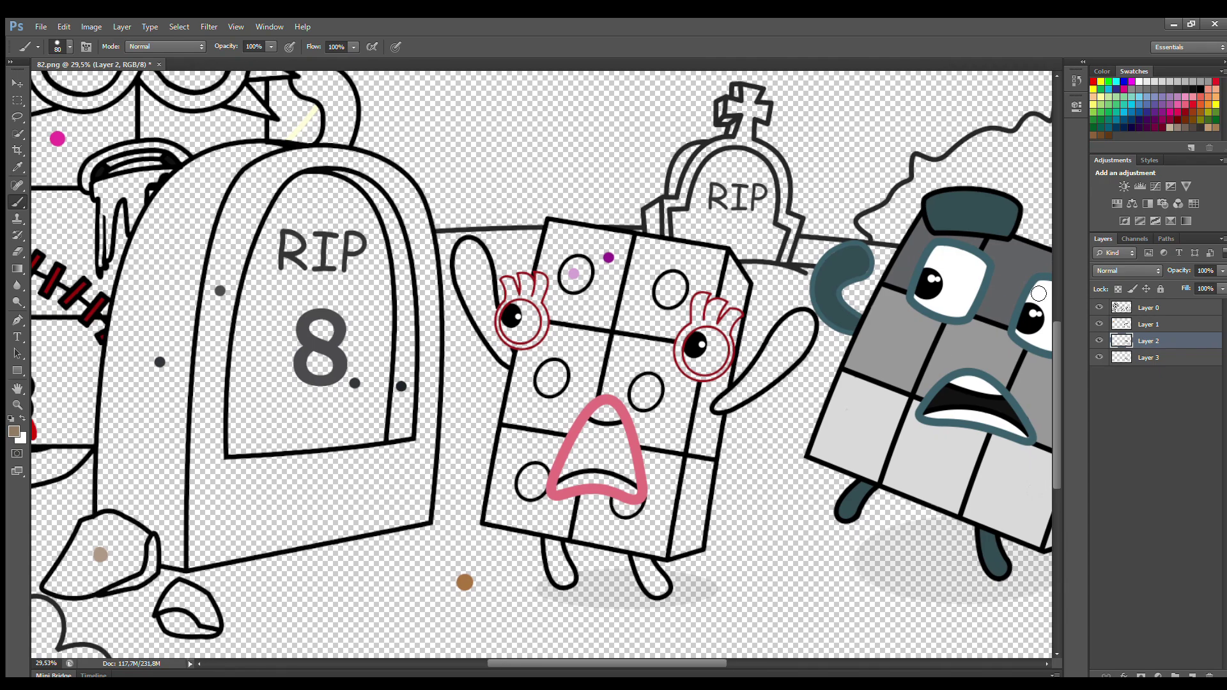
pyautogui.hotkey('alt', ']')
pyautogui.press('[')
pyautogui.moveTo(56, 582)
pyautogui.mouseDown()
pyautogui.moveTo(102, 523)
pyautogui.moveTo(139, 535)
pyautogui.moveTo(118, 578)
pyautogui.moveTo(71, 593)
pyautogui.moveTo(95, 530)
pyautogui.moveTo(104, 569)
pyautogui.mouseUp()
pyautogui.moveTo(165, 608)
pyautogui.mouseDown()
pyautogui.moveTo(181, 588)
pyautogui.moveTo(218, 625)
pyautogui.moveTo(195, 607)
pyautogui.mouseUp()
pyautogui.hotkey('alt', '[')
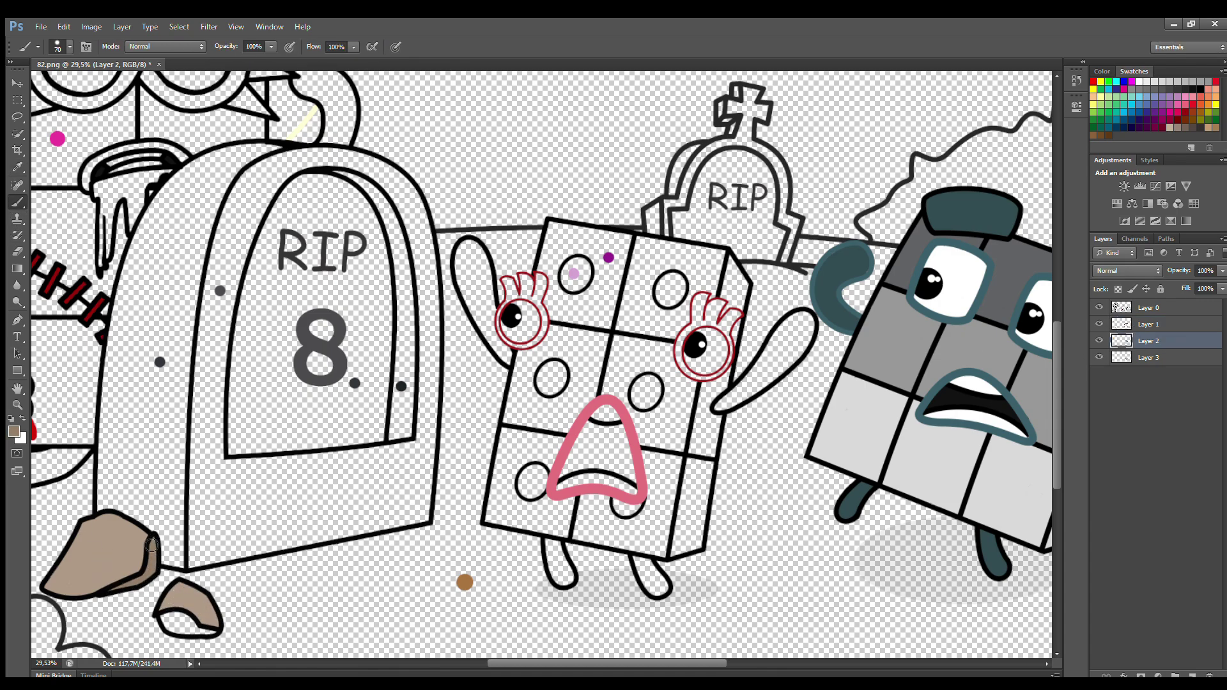
pyautogui.moveTo(163, 617)
pyautogui.mouseDown()
pyautogui.moveTo(198, 629)
pyautogui.moveTo(186, 620)
pyautogui.mouseUp()
# - On Layer 1, paint the spotted block character's eyes and teeth white and its six spots with the sampled light purple
pyautogui.click(1155, 323)
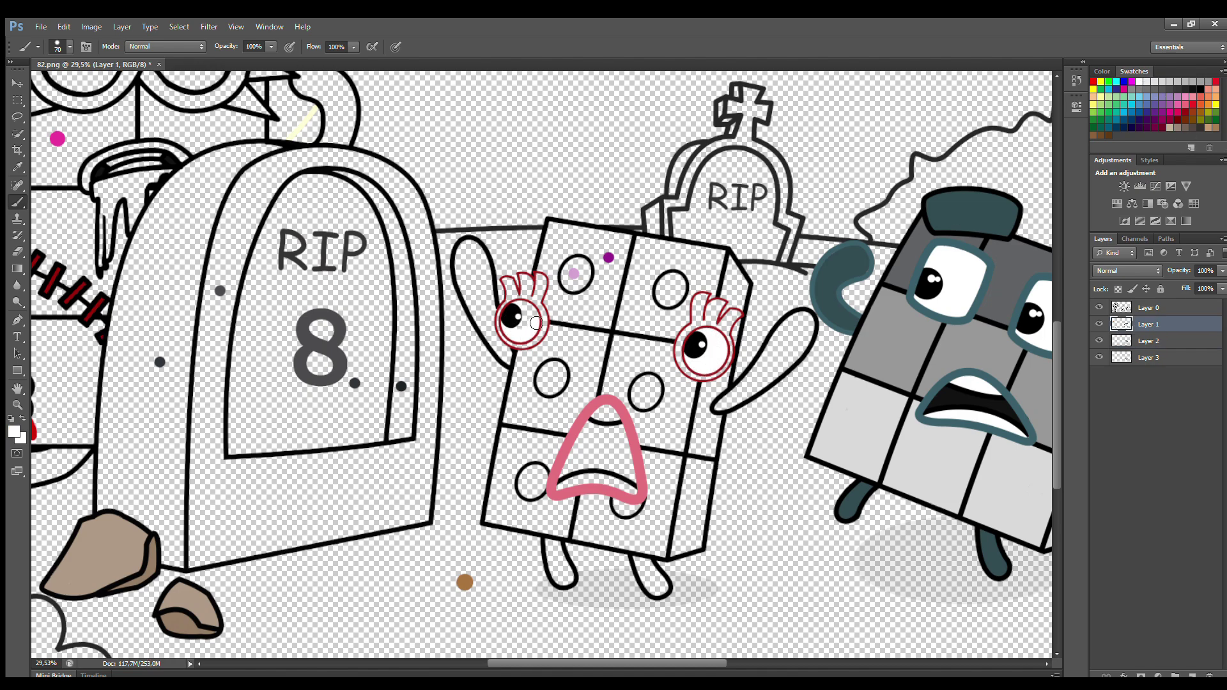
pyautogui.moveTo(559, 492); pyautogui.dragTo(615, 486)
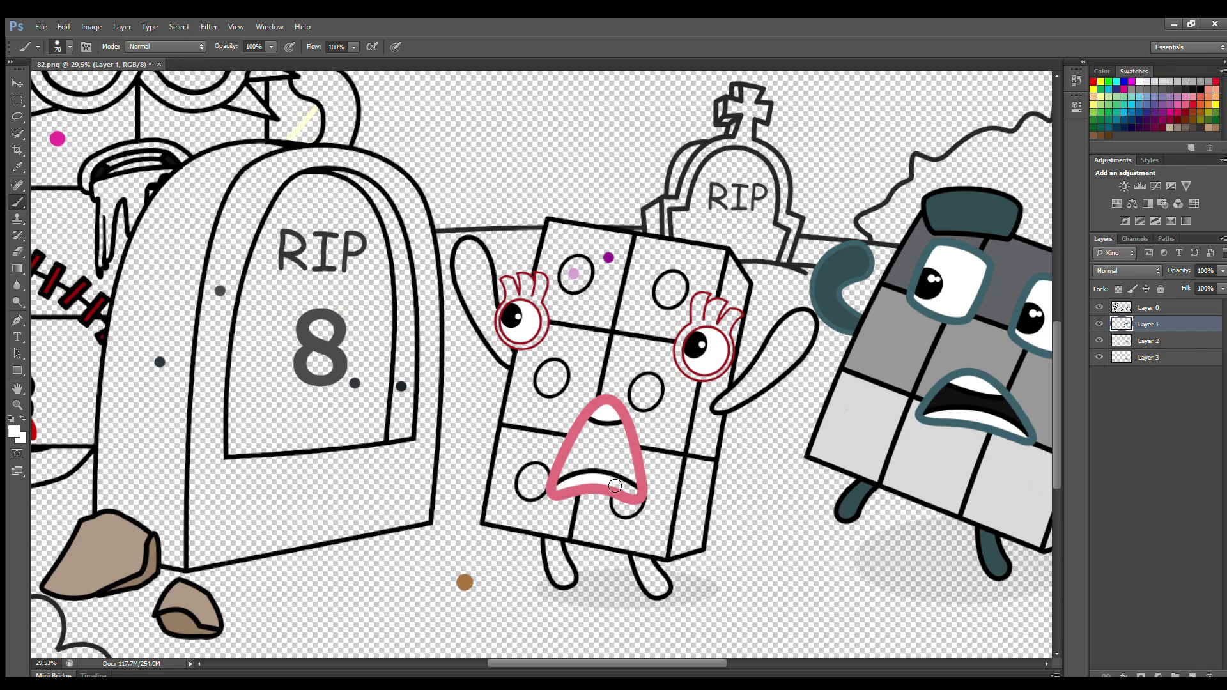
pyautogui.keyDown('alt'); pyautogui.click(573, 273); pyautogui.keyUp('alt')
pyautogui.moveTo(574, 271); pyautogui.dragTo(586, 270)
pyautogui.moveTo(669, 281); pyautogui.dragTo(682, 287)
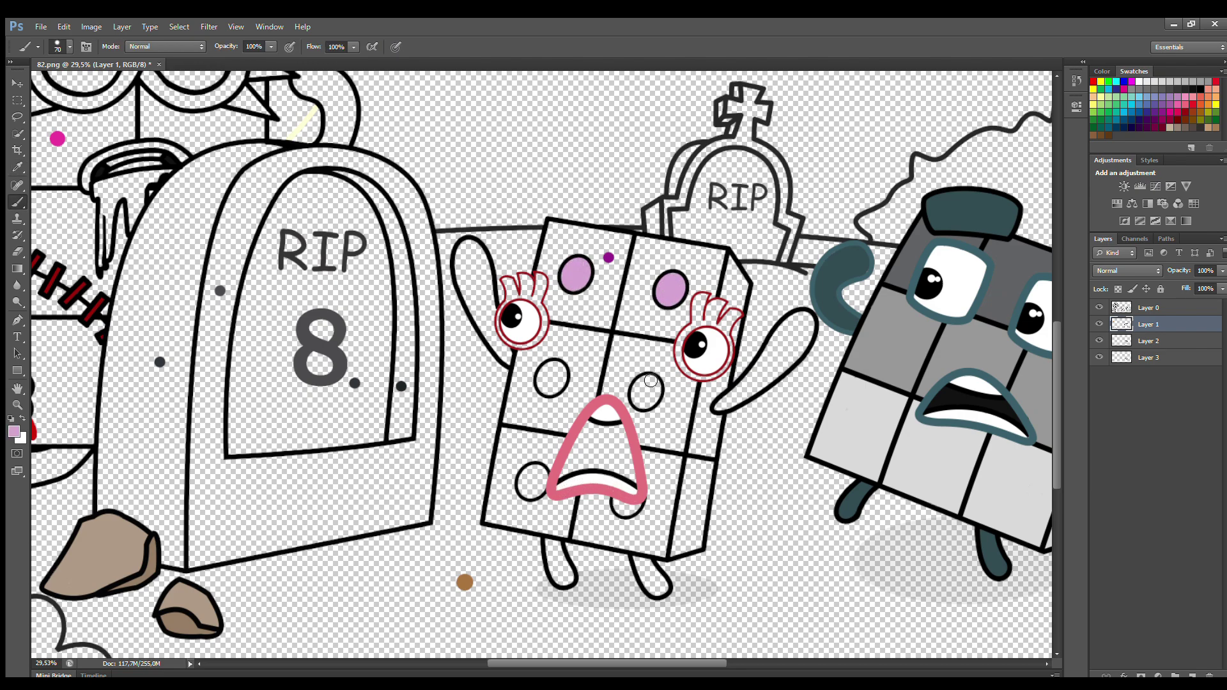
pyautogui.moveTo(642, 404); pyautogui.dragTo(655, 387)
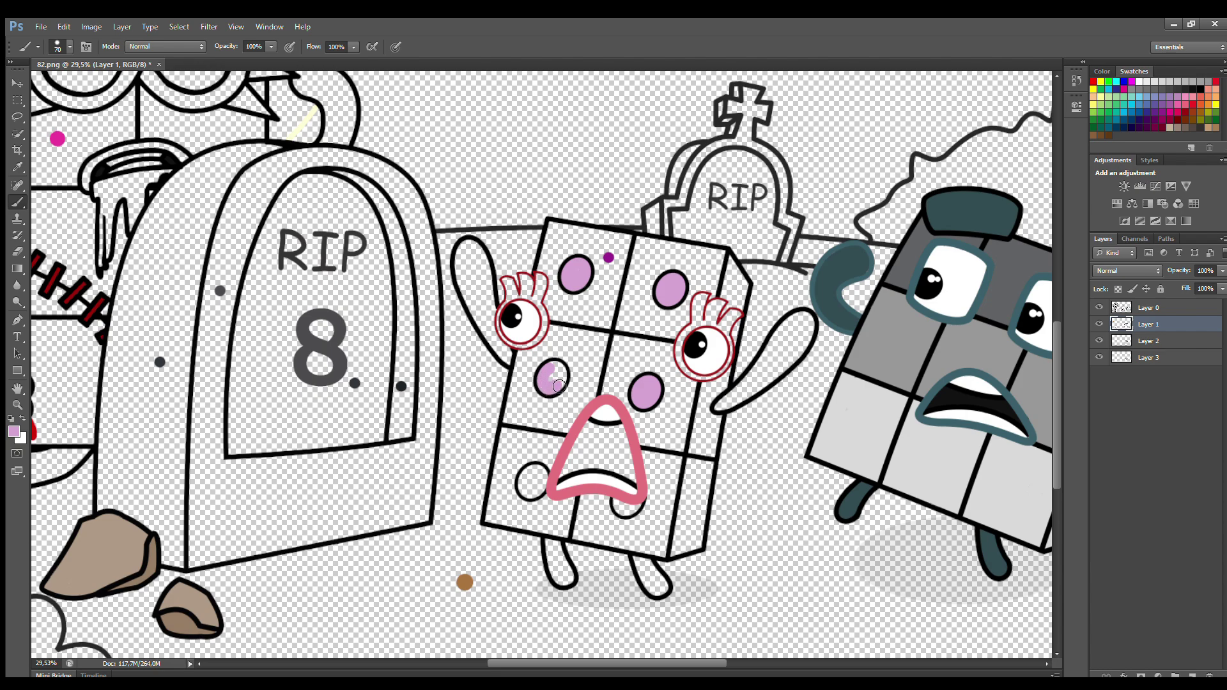
pyautogui.moveTo(531, 470); pyautogui.dragTo(544, 478)
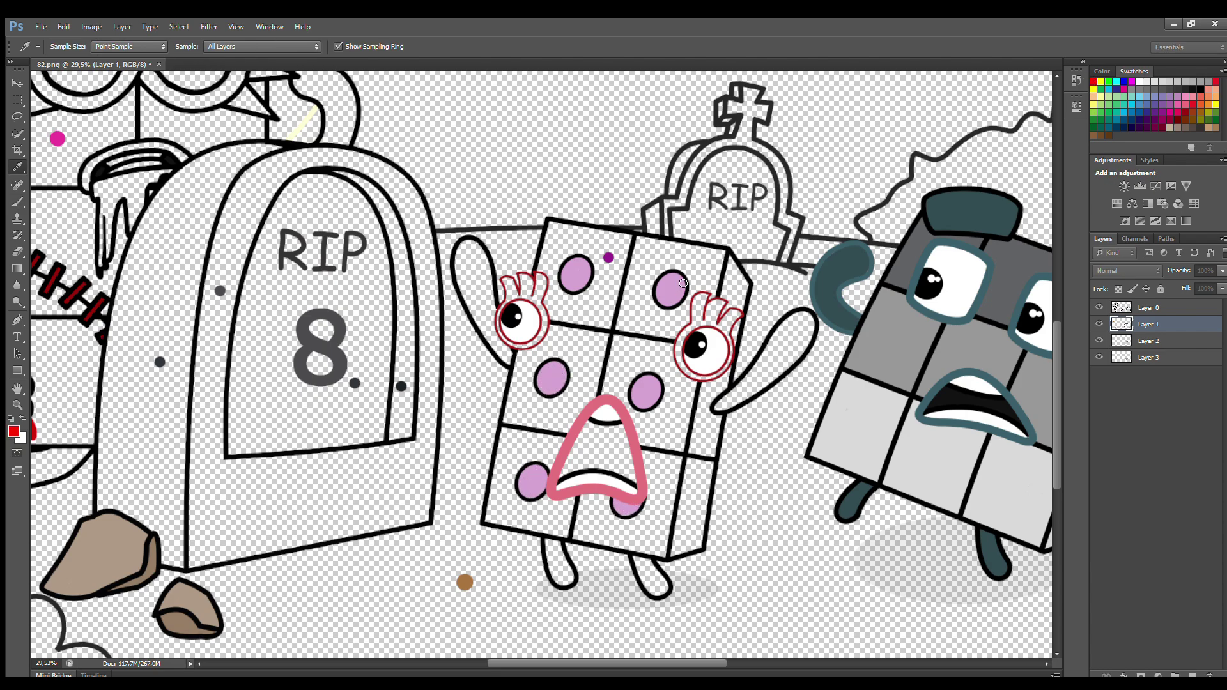
# - Paint both legs and both arms of the spotted block character dark red
pyautogui.keyDown('alt'); pyautogui.click(692, 299); pyautogui.keyUp('alt')
pyautogui.moveTo(640, 561)
pyautogui.mouseDown()
pyautogui.moveTo(657, 592)
pyautogui.moveTo(649, 565)
pyautogui.mouseUp()
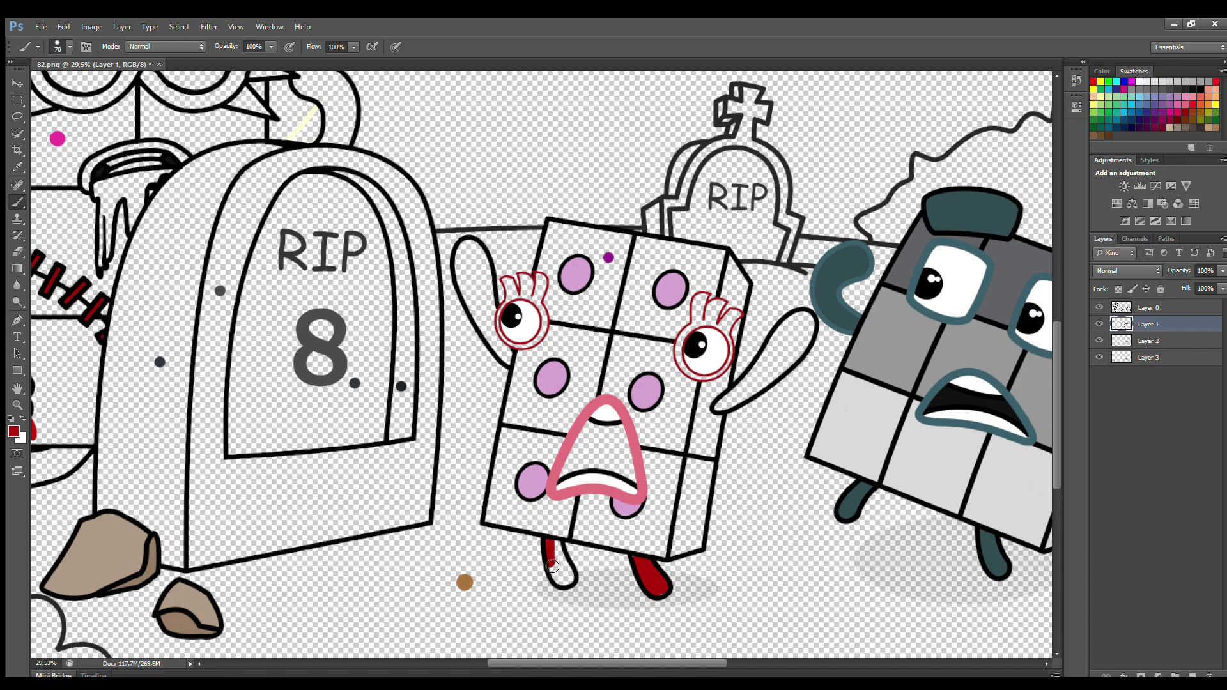
pyautogui.moveTo(699, 422)
pyautogui.mouseDown()
pyautogui.moveTo(808, 318)
pyautogui.moveTo(770, 381)
pyautogui.moveTo(774, 359)
pyautogui.mouseUp()
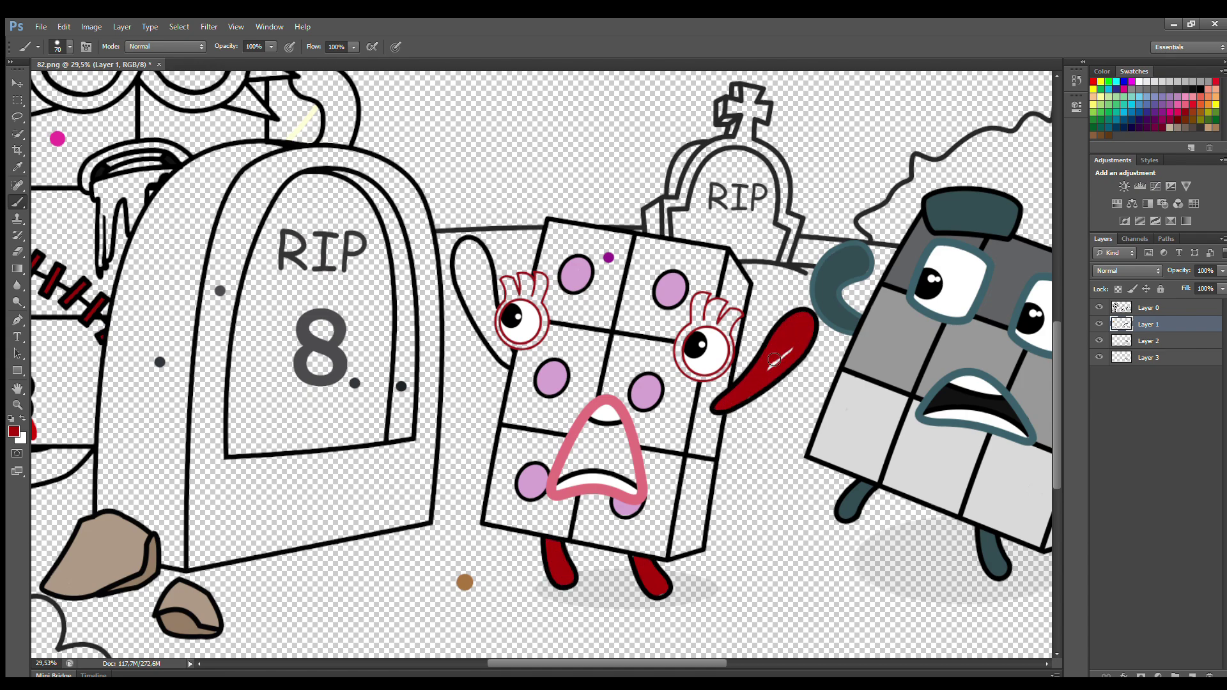
pyautogui.moveTo(492, 317)
pyautogui.mouseDown()
pyautogui.moveTo(482, 255)
pyautogui.moveTo(462, 259)
pyautogui.moveTo(461, 282)
pyautogui.moveTo(503, 358)
pyautogui.moveTo(473, 295)
pyautogui.moveTo(476, 267)
pyautogui.mouseUp()
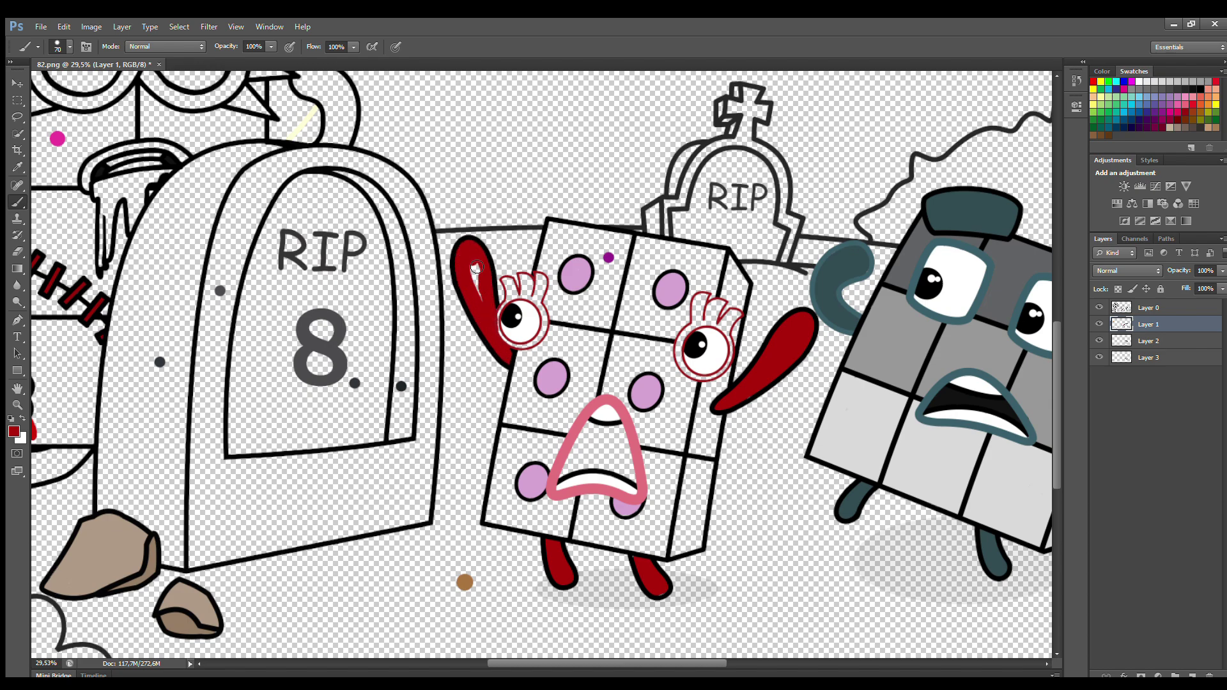
# - On Layer 2, paint the spotted character's eye rims and lashes bright red and the inside of its mouth near-black
pyautogui.click(1148, 341)
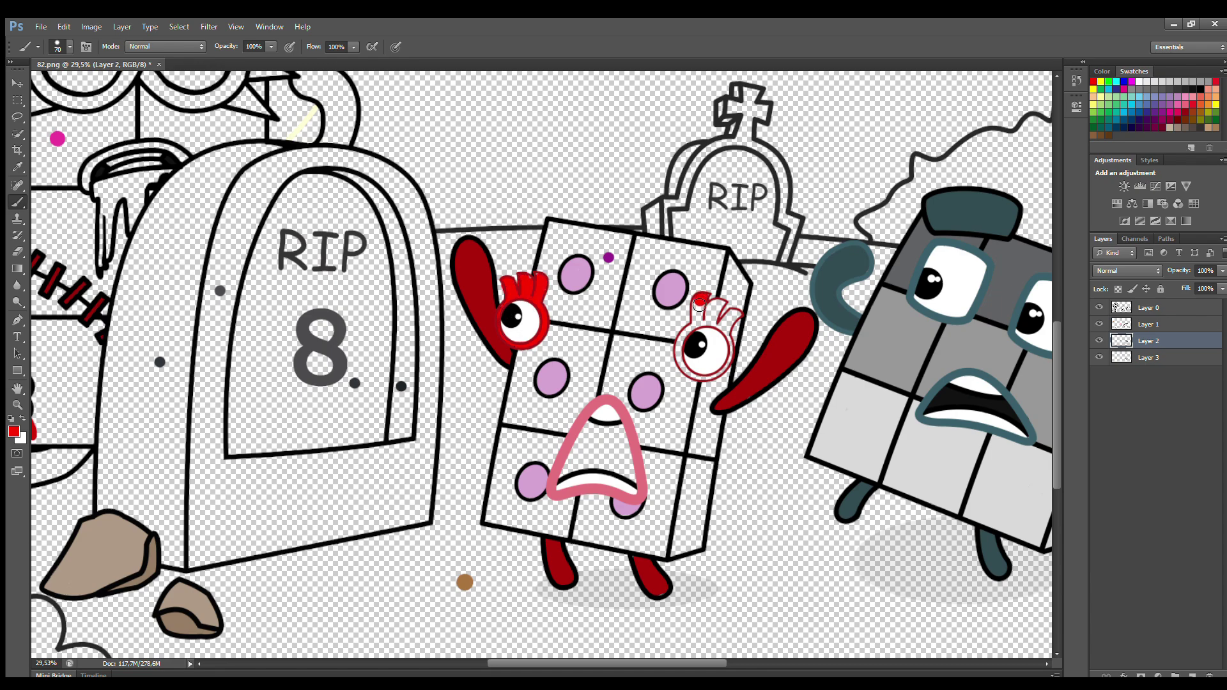
pyautogui.moveTo(728, 343); pyautogui.dragTo(728, 327)
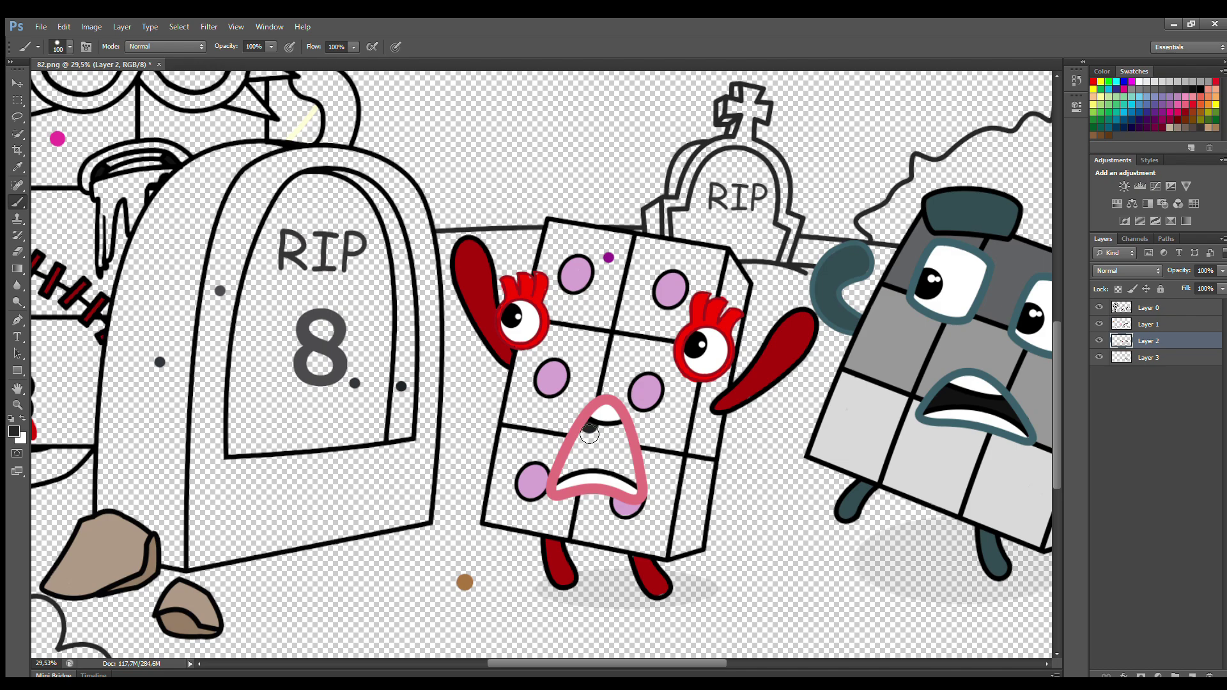
pyautogui.moveTo(589, 434)
pyautogui.mouseDown()
pyautogui.moveTo(572, 481)
pyautogui.moveTo(636, 489)
pyautogui.moveTo(611, 434)
pyautogui.moveTo(600, 470)
pyautogui.mouseUp()
# - Paint the spotted character's front blocks with the sampled purple on Layer 3 and its side faces darker purple on a new layer
pyautogui.click(1150, 357)
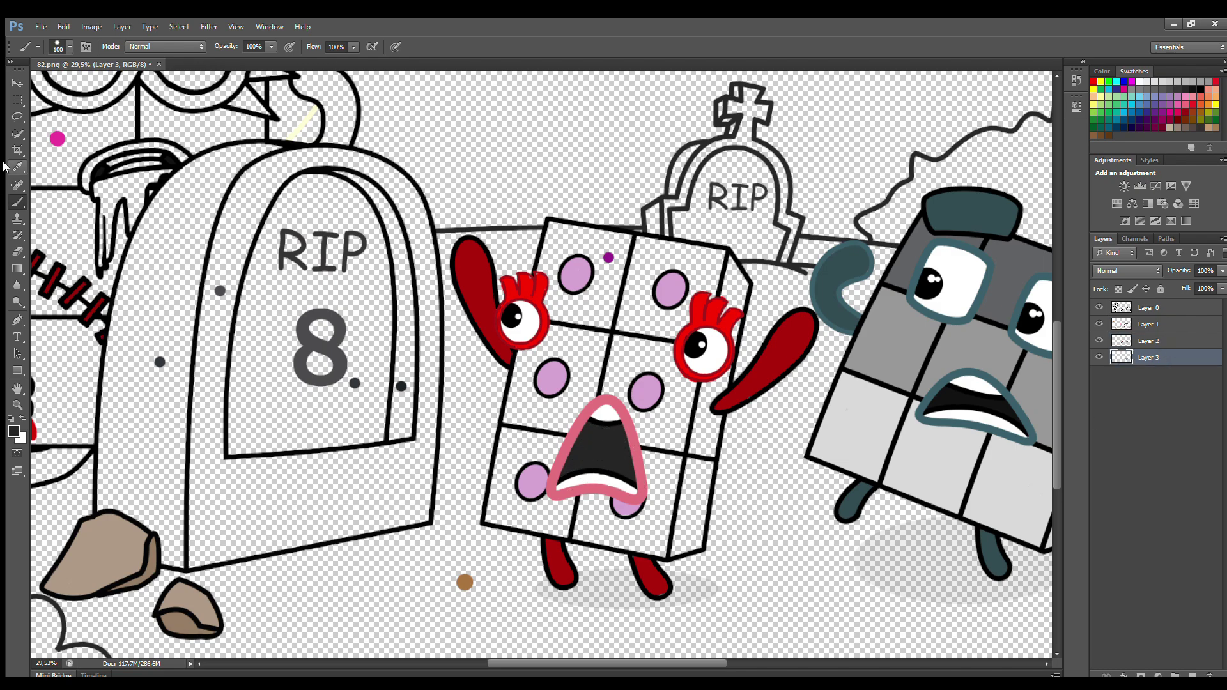
pyautogui.keyDown('alt'); pyautogui.click(609, 257); pyautogui.keyUp('alt')
pyautogui.moveTo(556, 225)
pyautogui.mouseDown()
pyautogui.moveTo(497, 523)
pyautogui.moveTo(665, 557)
pyautogui.moveTo(723, 261)
pyautogui.moveTo(570, 236)
pyautogui.moveTo(593, 251)
pyautogui.moveTo(579, 265)
pyautogui.moveTo(535, 501)
pyautogui.moveTo(622, 537)
pyautogui.moveTo(670, 463)
pyautogui.moveTo(701, 307)
pyautogui.moveTo(644, 273)
pyautogui.moveTo(594, 322)
pyautogui.moveTo(620, 352)
pyautogui.moveTo(597, 506)
pyautogui.moveTo(611, 431)
pyautogui.mouseUp()
pyautogui.press(']')
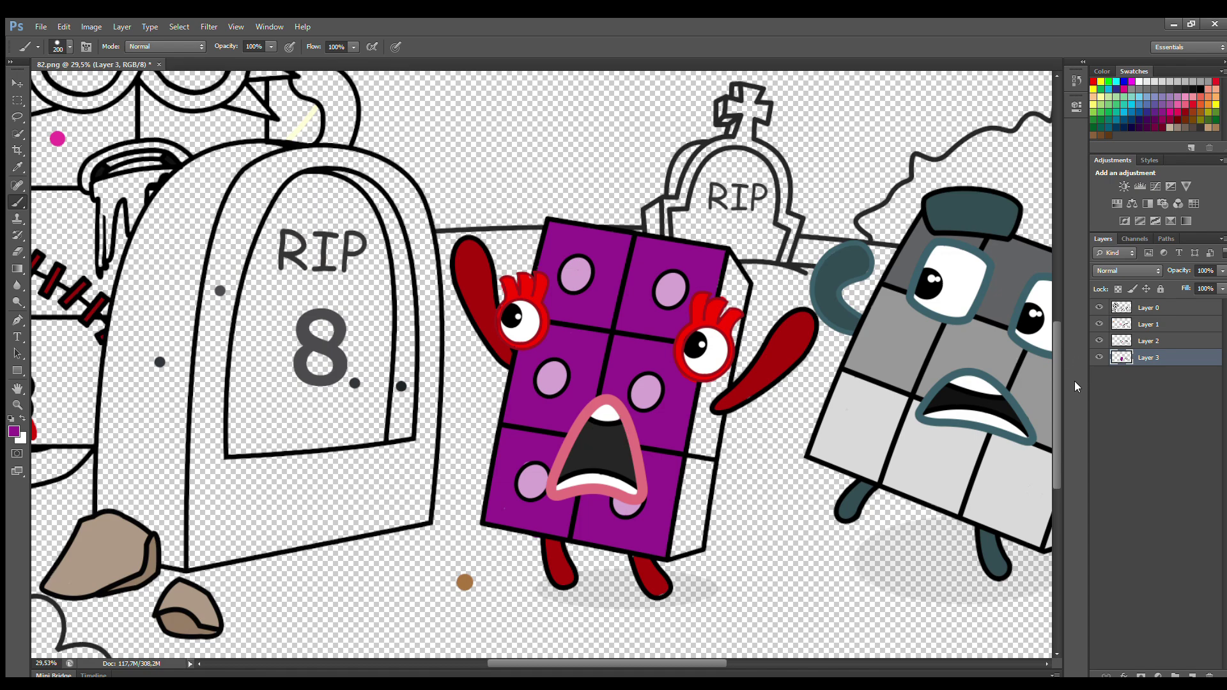
pyautogui.click(1192, 675)
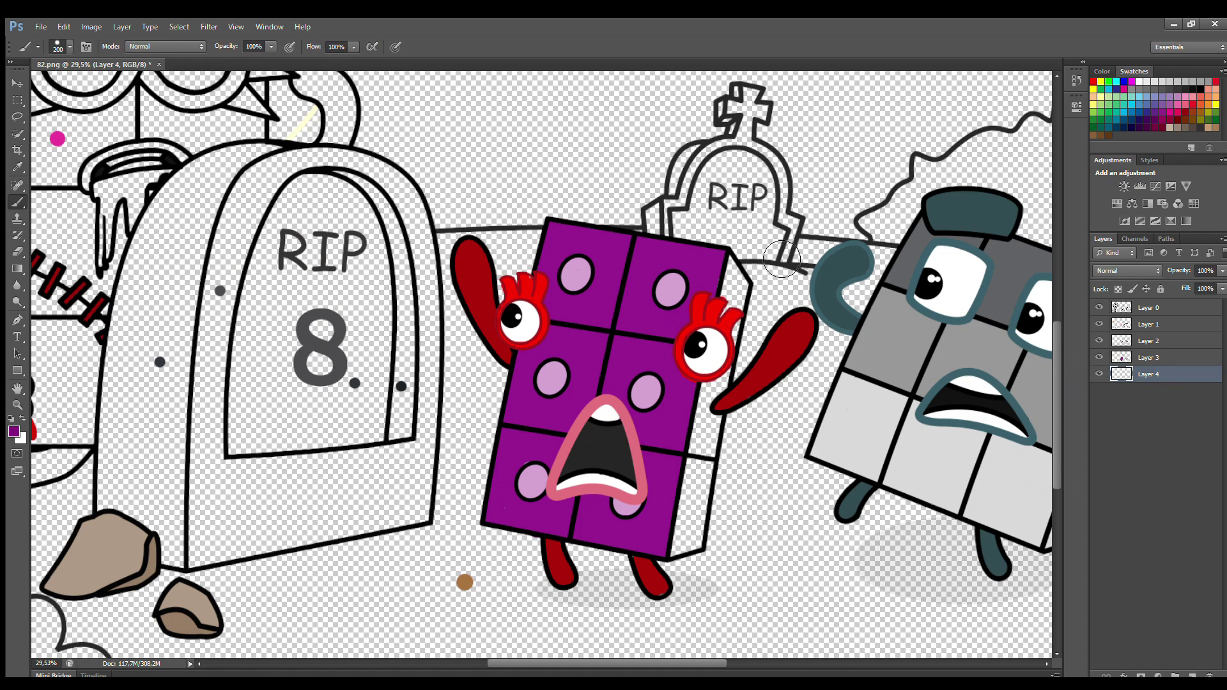
pyautogui.moveTo(746, 304)
pyautogui.mouseDown()
pyautogui.moveTo(701, 547)
pyautogui.moveTo(690, 552)
pyautogui.moveTo(674, 528)
pyautogui.mouseUp()
# - On Layer 1, fill the inner panel of the number 8 tombstone with the sampled dark slate grey
pyautogui.click(1142, 323)
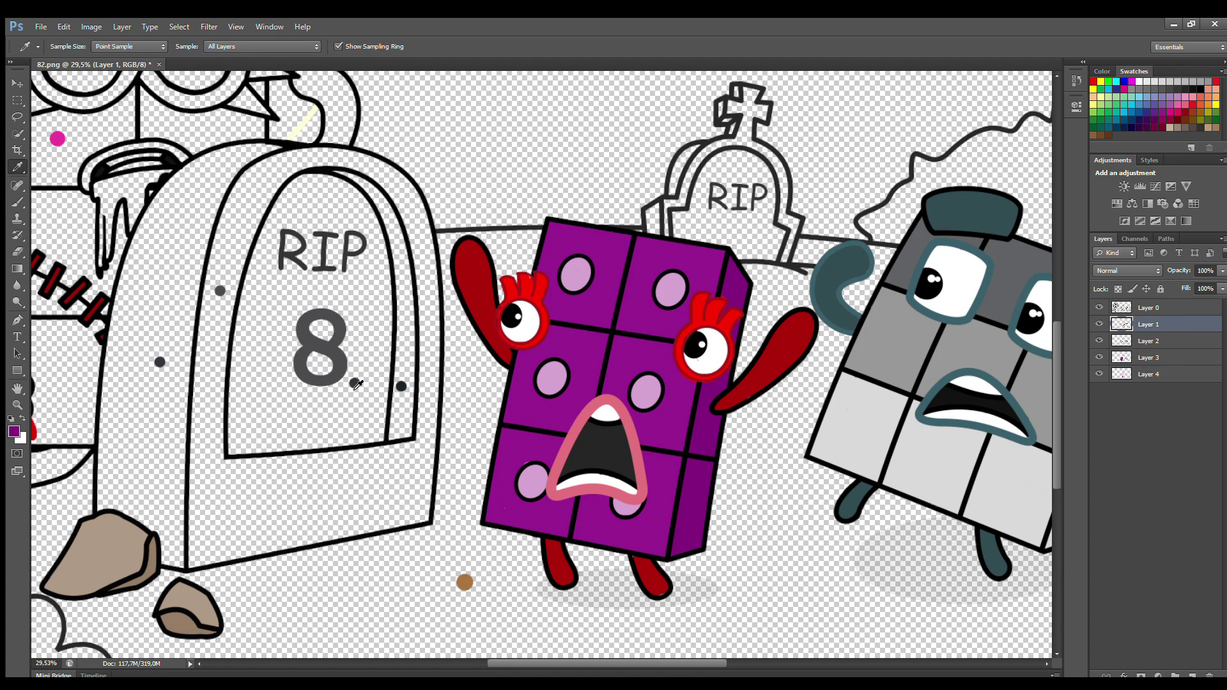
pyautogui.keyDown('alt'); pyautogui.click(355, 383); pyautogui.keyUp('alt')
pyautogui.press('[')
pyautogui.press('[')
pyautogui.press('[')
pyautogui.press('[')
pyautogui.press('[')
pyautogui.moveTo(235, 455)
pyautogui.mouseDown()
pyautogui.moveTo(259, 268)
pyautogui.moveTo(308, 185)
pyautogui.moveTo(357, 198)
pyautogui.moveTo(383, 241)
pyautogui.moveTo(387, 386)
pyautogui.moveTo(381, 440)
pyautogui.moveTo(250, 451)
pyautogui.moveTo(288, 447)
pyautogui.moveTo(262, 433)
pyautogui.moveTo(299, 233)
pyautogui.moveTo(363, 231)
pyautogui.moveTo(361, 261)
pyautogui.moveTo(329, 230)
pyautogui.moveTo(373, 309)
pyautogui.moveTo(291, 412)
pyautogui.moveTo(366, 407)
pyautogui.moveTo(332, 327)
pyautogui.moveTo(283, 400)
pyautogui.moveTo(280, 441)
pyautogui.mouseUp()
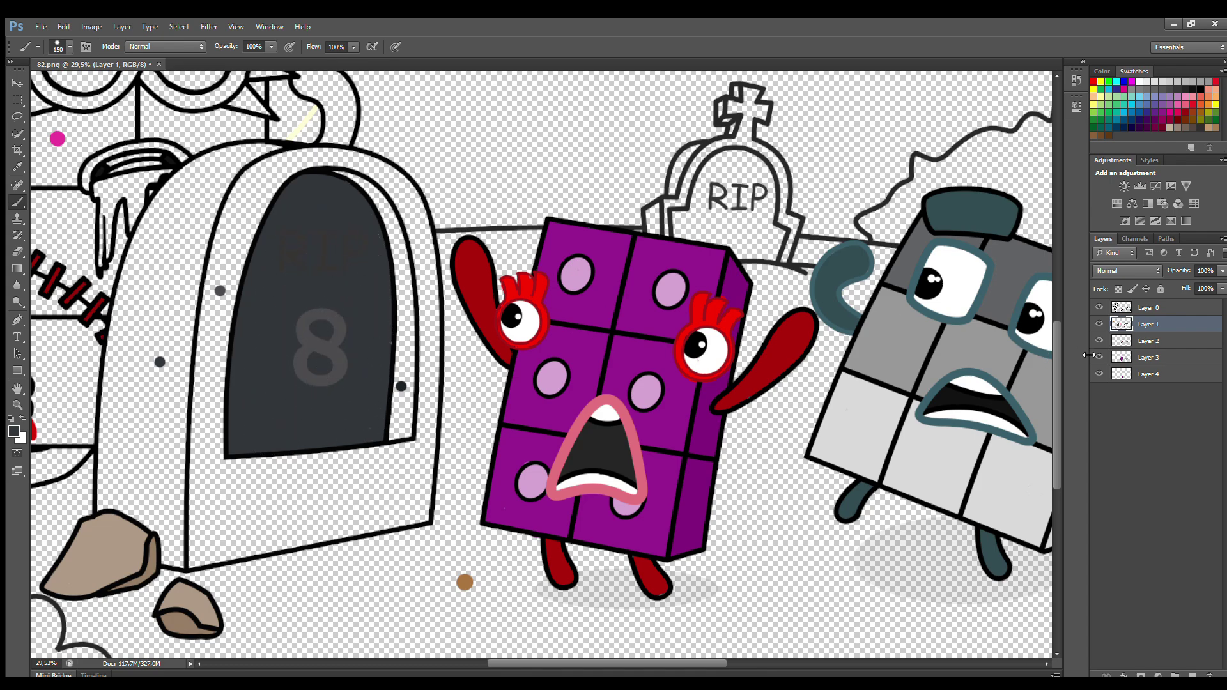
# - On Layer 2, paint the recessed inner edge of the number 8 tombstone's panel with the sampled darker shade
pyautogui.click(1167, 342)
pyautogui.keyDown('alt'); pyautogui.click(402, 386); pyautogui.keyUp('alt')
pyautogui.moveTo(334, 177)
pyautogui.mouseDown()
pyautogui.moveTo(380, 210)
pyautogui.moveTo(406, 266)
pyautogui.moveTo(397, 440)
pyautogui.mouseUp()
# - Paint the number 8 tombstone's front frame grey on Layer 3 and its side face dark slate on Layer 4
pyautogui.click(1148, 357)
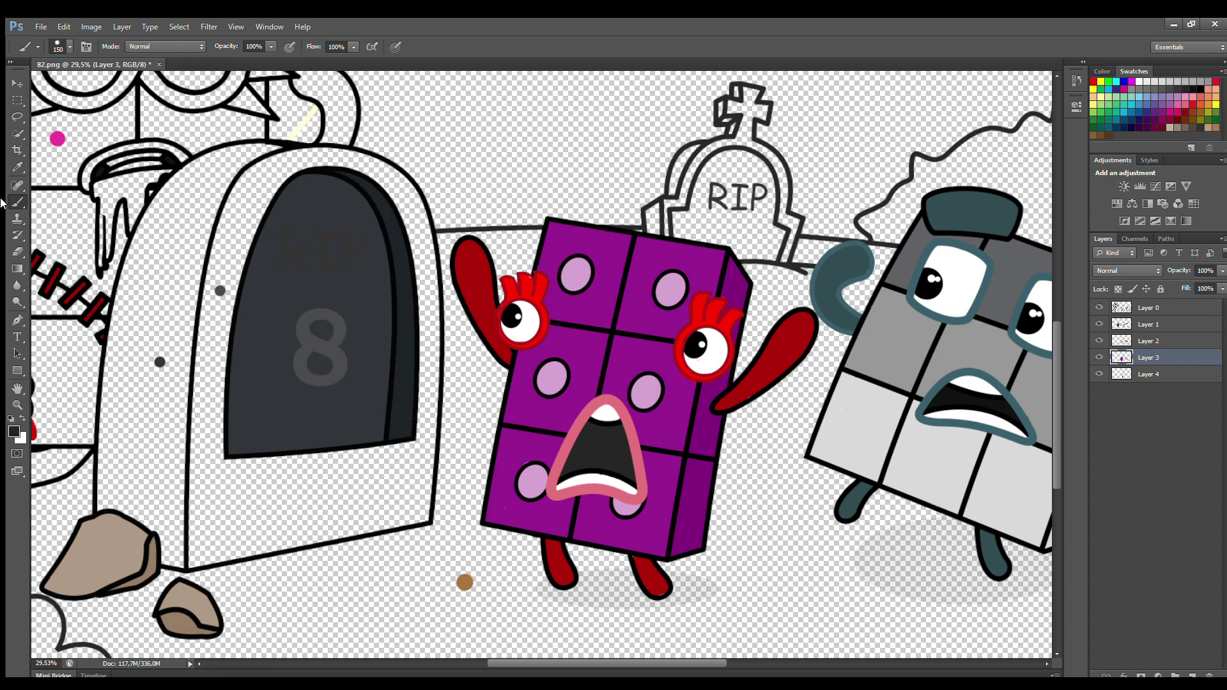
pyautogui.press('[')
pyautogui.press('[')
pyautogui.moveTo(195, 563)
pyautogui.mouseDown()
pyautogui.moveTo(230, 240)
pyautogui.moveTo(249, 188)
pyautogui.moveTo(325, 164)
pyautogui.moveTo(292, 163)
pyautogui.moveTo(349, 161)
pyautogui.moveTo(398, 183)
pyautogui.moveTo(428, 228)
pyautogui.moveTo(427, 521)
pyautogui.moveTo(427, 511)
pyautogui.moveTo(402, 526)
pyautogui.moveTo(205, 560)
pyautogui.moveTo(223, 547)
pyautogui.moveTo(228, 404)
pyautogui.moveTo(267, 220)
pyautogui.moveTo(379, 197)
pyautogui.moveTo(428, 340)
pyautogui.moveTo(362, 465)
pyautogui.moveTo(307, 485)
pyautogui.moveTo(406, 506)
pyautogui.moveTo(250, 528)
pyautogui.mouseUp()
pyautogui.click(1143, 376)
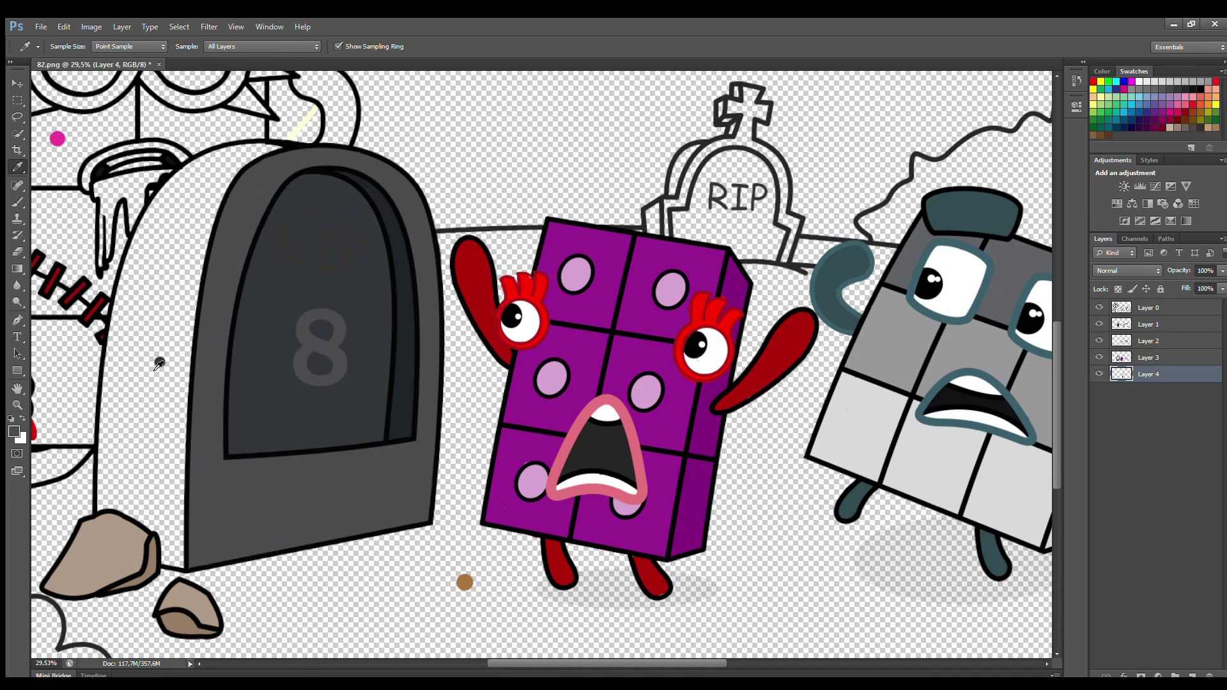
pyautogui.moveTo(192, 563)
pyautogui.mouseDown()
pyautogui.moveTo(132, 528)
pyautogui.moveTo(126, 468)
pyautogui.moveTo(145, 322)
pyautogui.moveTo(183, 214)
pyautogui.moveTo(237, 180)
pyautogui.moveTo(297, 177)
pyautogui.moveTo(253, 192)
pyautogui.moveTo(177, 311)
pyautogui.moveTo(154, 512)
pyautogui.moveTo(189, 551)
pyautogui.moveTo(172, 502)
pyautogui.mouseUp()
# - On Layer 1, paint the inner panel of the small RIP tombstone behind the purple character dark grey
pyautogui.click(1150, 325)
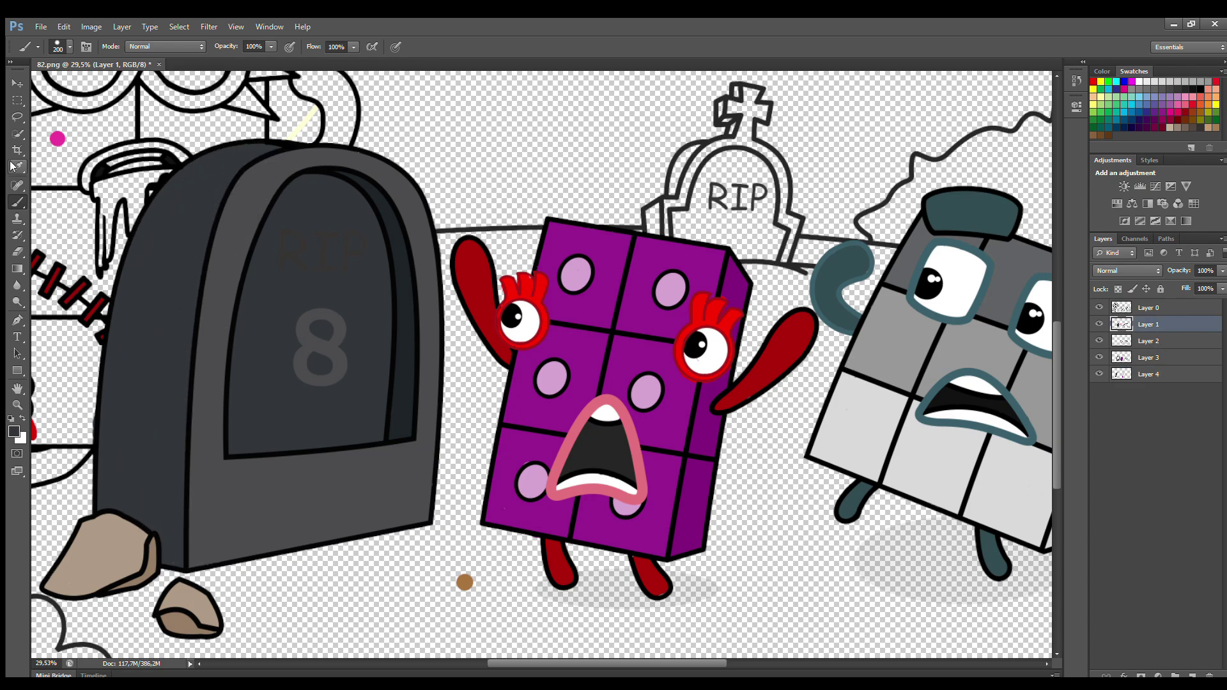
pyautogui.press('[')
pyautogui.press('[')
pyautogui.press('[')
pyautogui.press('[')
pyautogui.moveTo(679, 219)
pyautogui.mouseDown()
pyautogui.moveTo(706, 163)
pyautogui.moveTo(770, 189)
pyautogui.moveTo(777, 259)
pyautogui.moveTo(696, 230)
pyautogui.moveTo(760, 242)
pyautogui.moveTo(710, 192)
pyautogui.moveTo(744, 219)
pyautogui.mouseUp()
# - On Layer 2, paint the small RIP tombstone's front border and cross in a lighter grey
pyautogui.press(']')
pyautogui.press(']')
pyautogui.press(']')
pyautogui.hotkey('alt', '[')
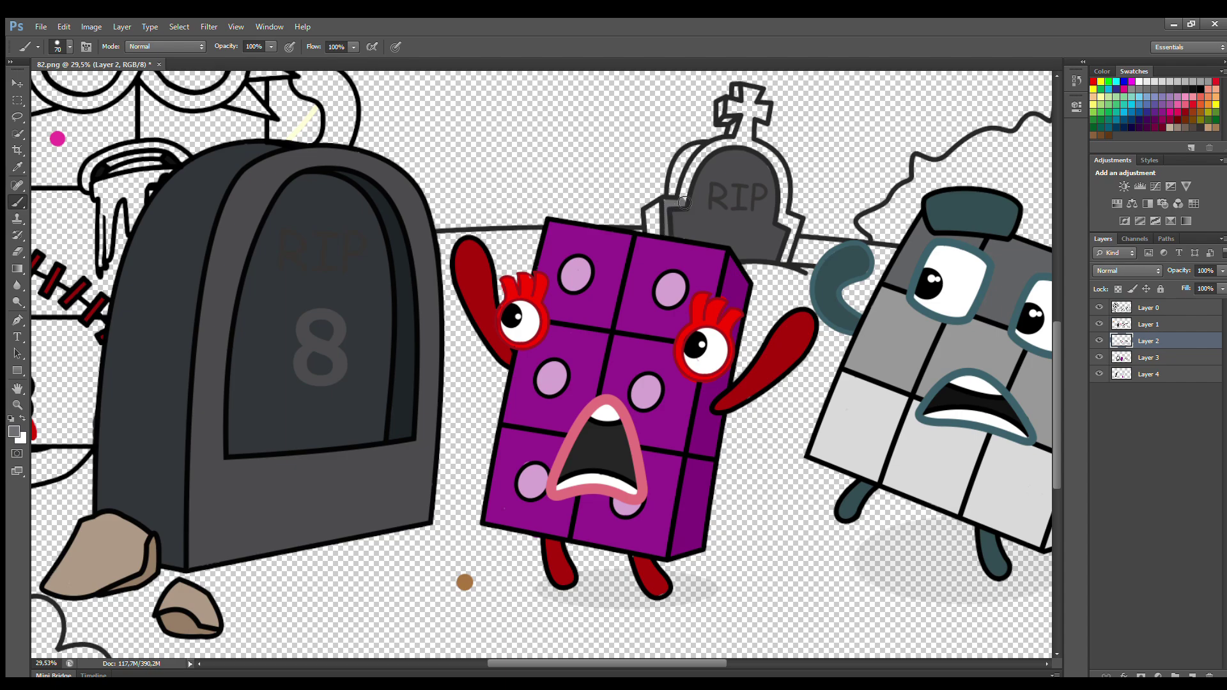
pyautogui.moveTo(684, 202)
pyautogui.mouseDown()
pyautogui.moveTo(737, 148)
pyautogui.moveTo(734, 113)
pyautogui.moveTo(785, 182)
pyautogui.moveTo(793, 222)
pyautogui.mouseUp()
# - On Layer 3, paint the side faces of the small RIP tombstone and its cross with the dark shade sampled from the large tombstone
pyautogui.click(1141, 358)
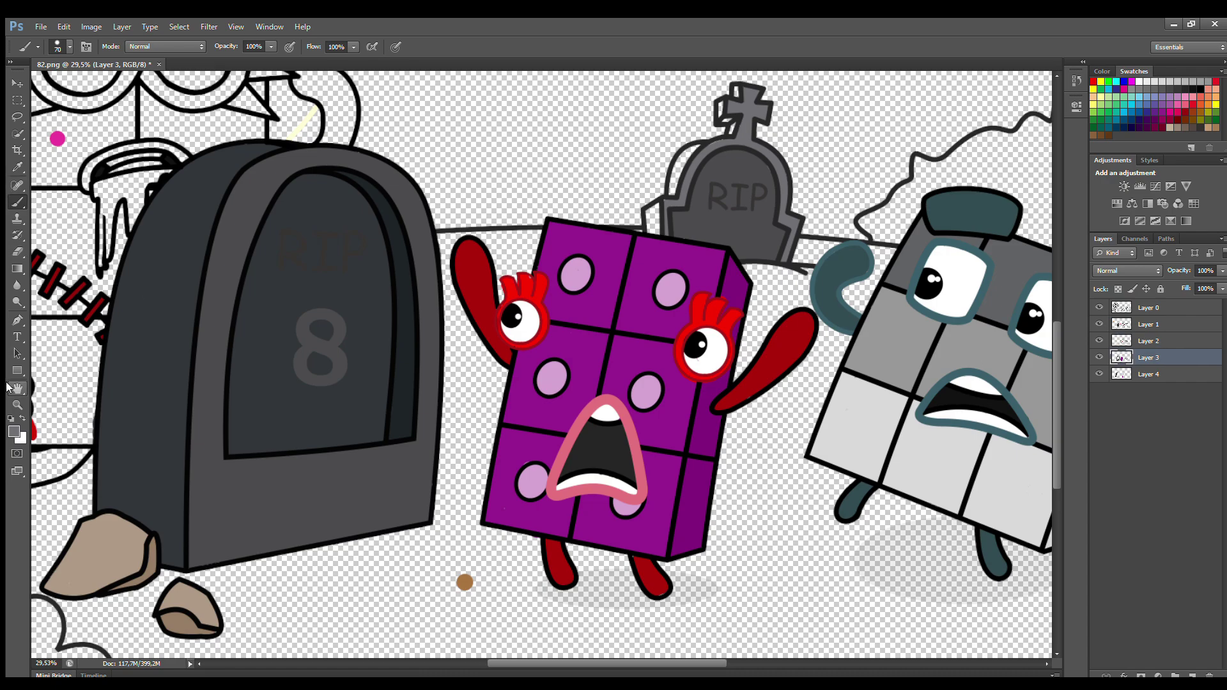
pyautogui.keyDown('alt'); pyautogui.click(389, 326); pyautogui.keyUp('alt')
pyautogui.moveTo(663, 220); pyautogui.dragTo(689, 158)
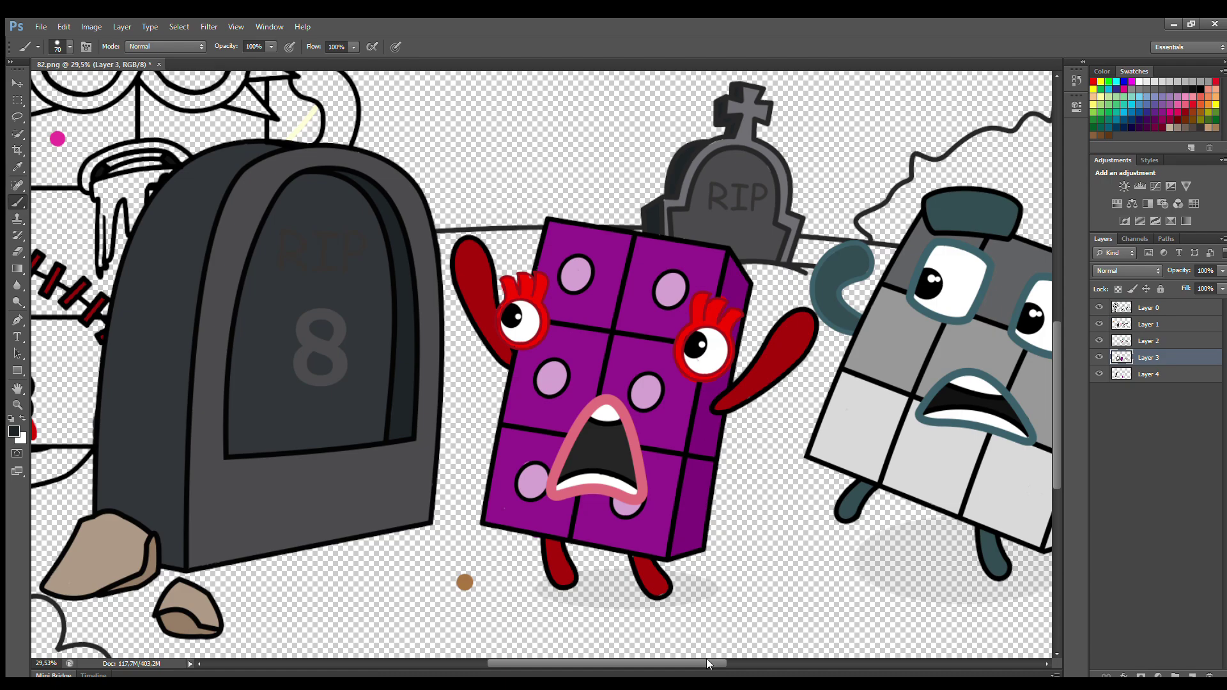
# - On Layer 1, paint the inner panel of the uncoloured RIP tombstone beside the grey character with the sampled dark grey
pyautogui.moveTo(706, 663); pyautogui.dragTo(796, 662)
pyautogui.click(1144, 324)
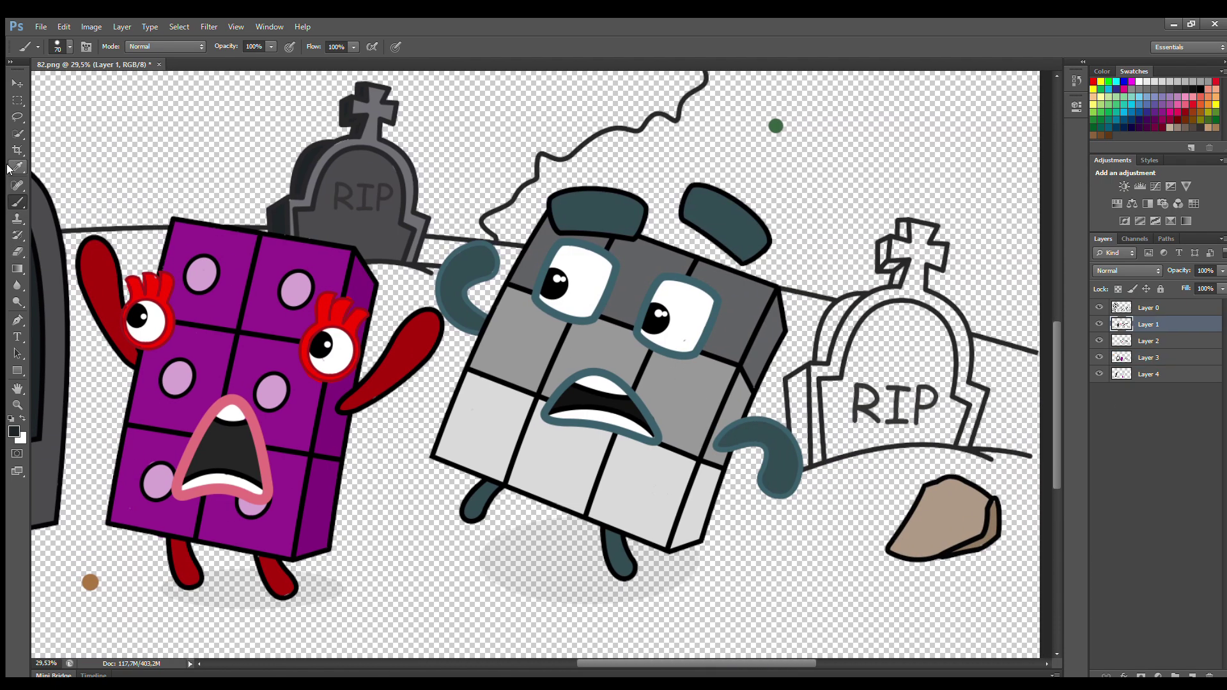
pyautogui.click(10, 167)
pyautogui.click(43, 195)
pyautogui.click(11, 199)
pyautogui.moveTo(830, 432)
pyautogui.mouseDown()
pyautogui.moveTo(842, 379)
pyautogui.moveTo(885, 309)
pyautogui.moveTo(955, 341)
pyautogui.moveTo(963, 411)
pyautogui.moveTo(838, 453)
pyautogui.moveTo(856, 348)
pyautogui.moveTo(939, 422)
pyautogui.moveTo(882, 348)
pyautogui.moveTo(880, 380)
pyautogui.moveTo(898, 383)
pyautogui.mouseUp()
# - On Layer 2, paint that RIP tombstone's front border and cross in a lighter grey
pyautogui.press(']')
pyautogui.press(']')
pyautogui.press(']')
pyautogui.hotkey('alt', '[')
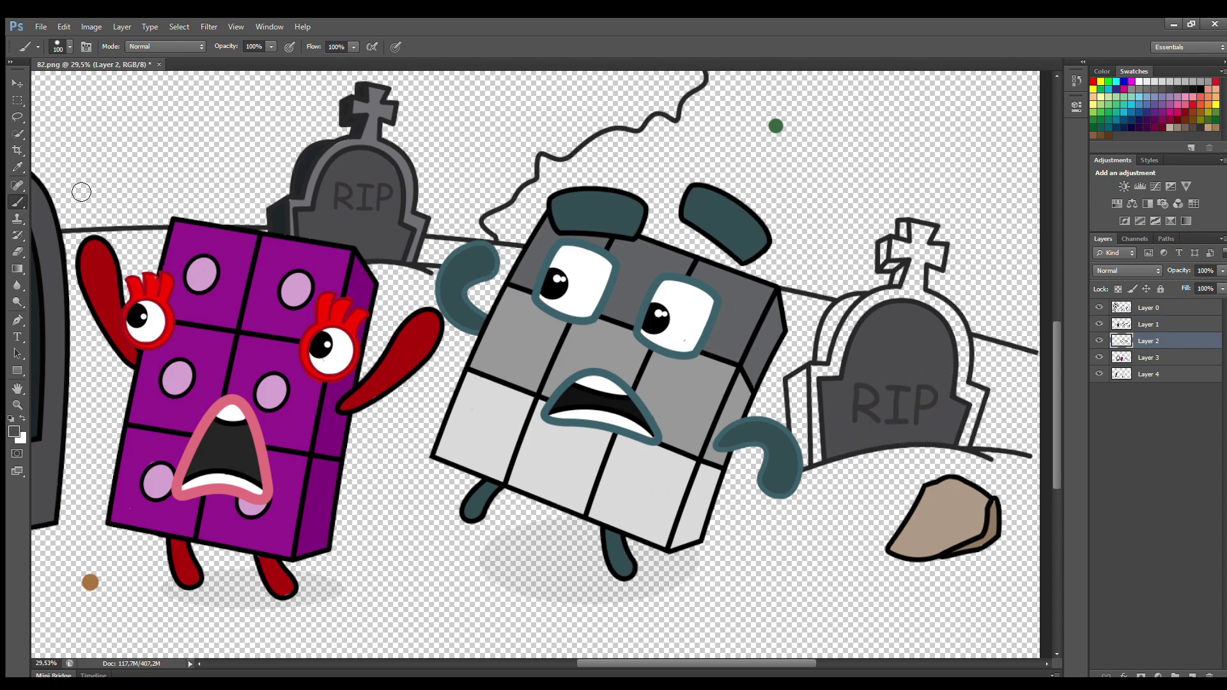
pyautogui.moveTo(822, 451)
pyautogui.mouseDown()
pyautogui.moveTo(829, 372)
pyautogui.moveTo(857, 317)
pyautogui.moveTo(886, 298)
pyautogui.moveTo(900, 251)
pyautogui.moveTo(936, 269)
pyautogui.moveTo(924, 297)
pyautogui.moveTo(980, 407)
pyautogui.moveTo(964, 397)
pyautogui.mouseUp()
# - On Layer 3, paint the same tombstone's side faces and cross edges with the dark shade sampled from the other RIP tombstone
pyautogui.click(1149, 358)
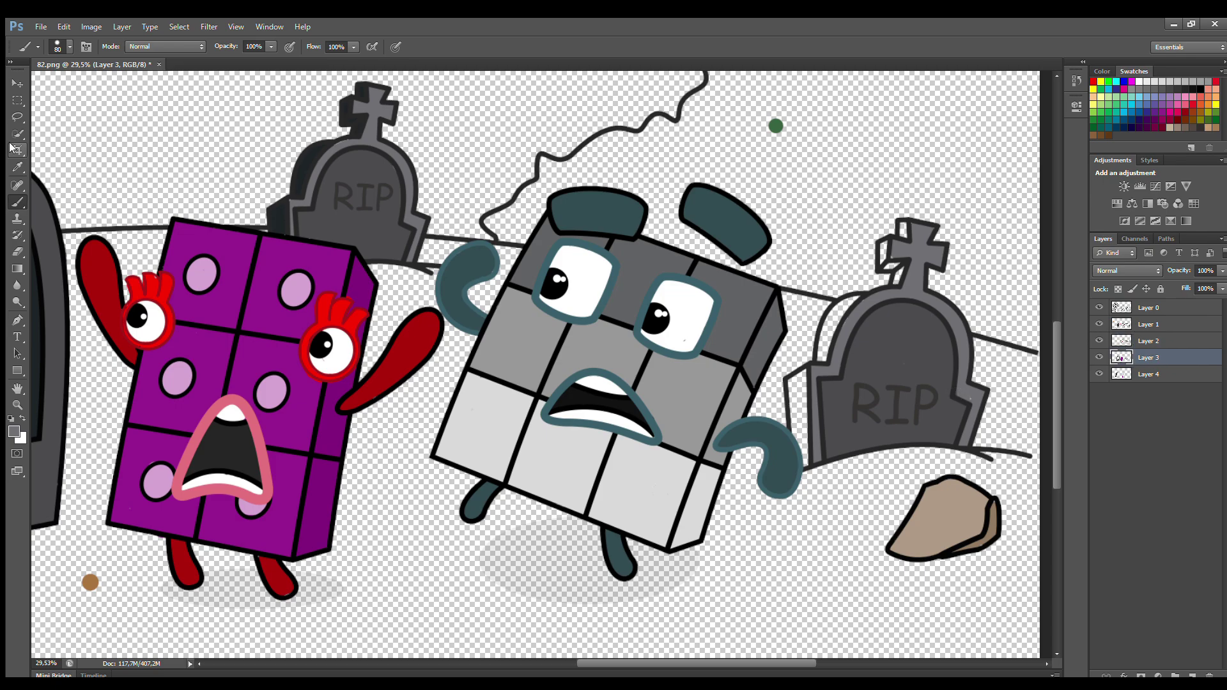
pyautogui.click(17, 166)
pyautogui.click(307, 176)
pyautogui.press('b')
pyautogui.moveTo(809, 465)
pyautogui.mouseDown()
pyautogui.moveTo(799, 392)
pyautogui.moveTo(826, 336)
pyautogui.moveTo(891, 309)
pyautogui.mouseUp()
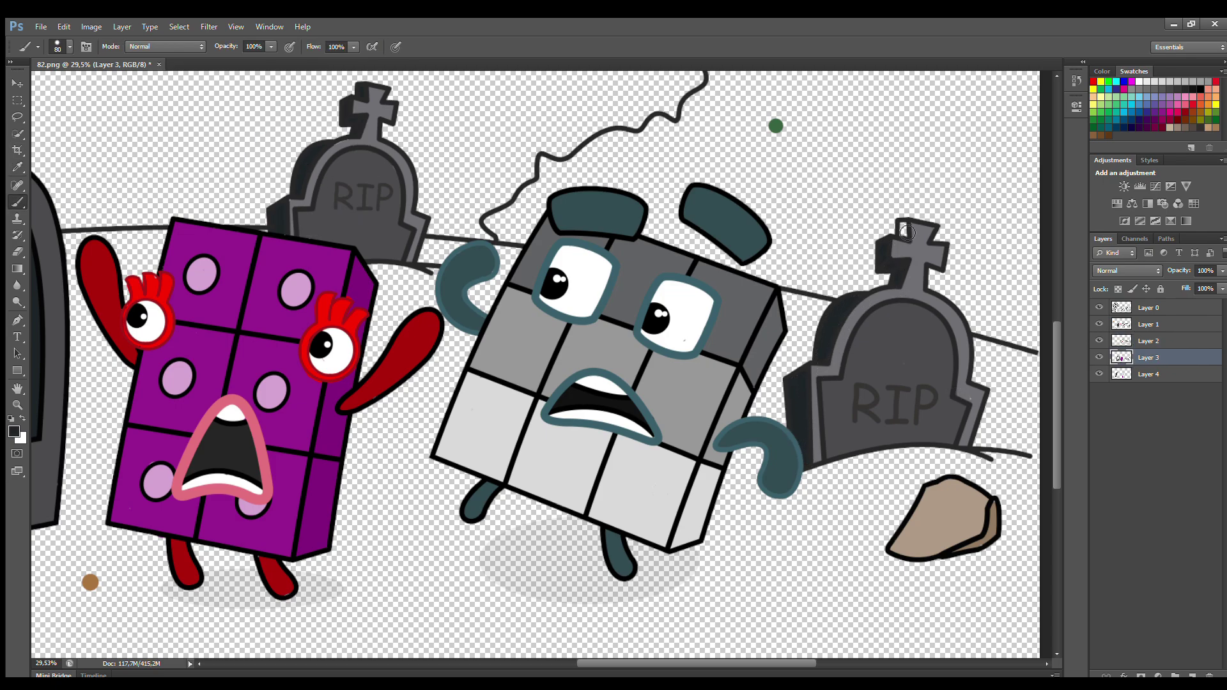
# - On Layer 1, paint the bush at the scene's lower-left corner with the bright green sampled from the dot inside it
pyautogui.moveTo(743, 659); pyautogui.dragTo(589, 629)
pyautogui.scroll(-2, 638, 500)
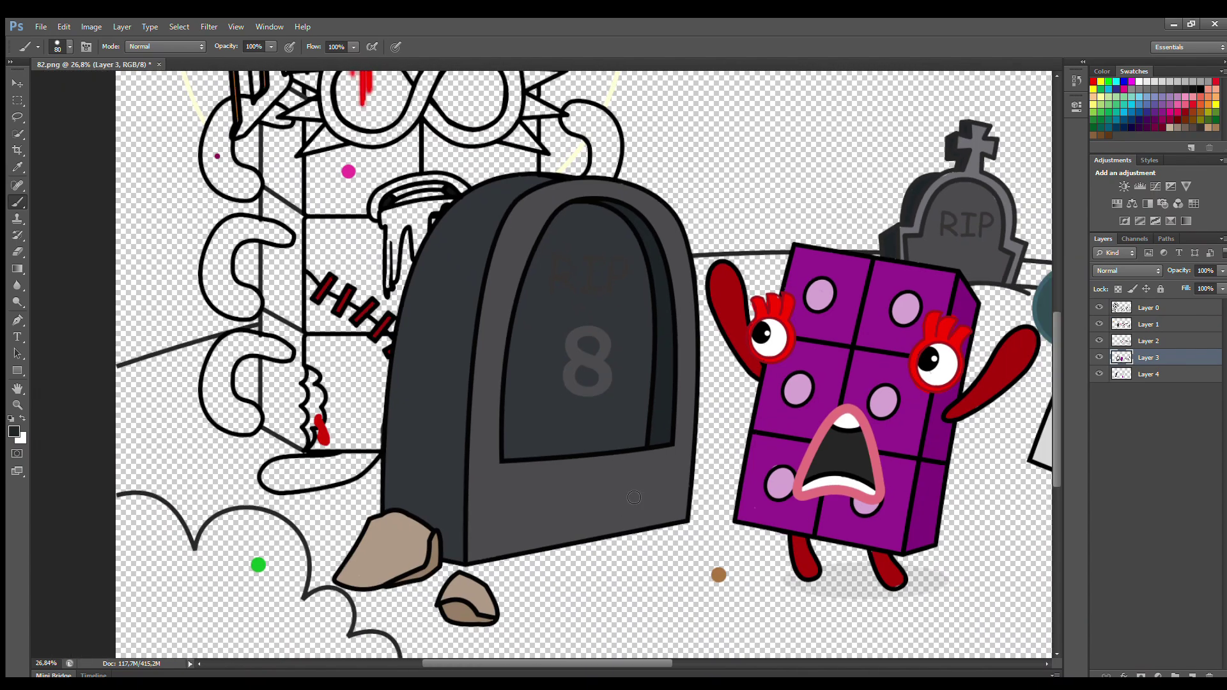
pyautogui.moveTo(445, 663); pyautogui.dragTo(459, 663)
pyautogui.click(1118, 326)
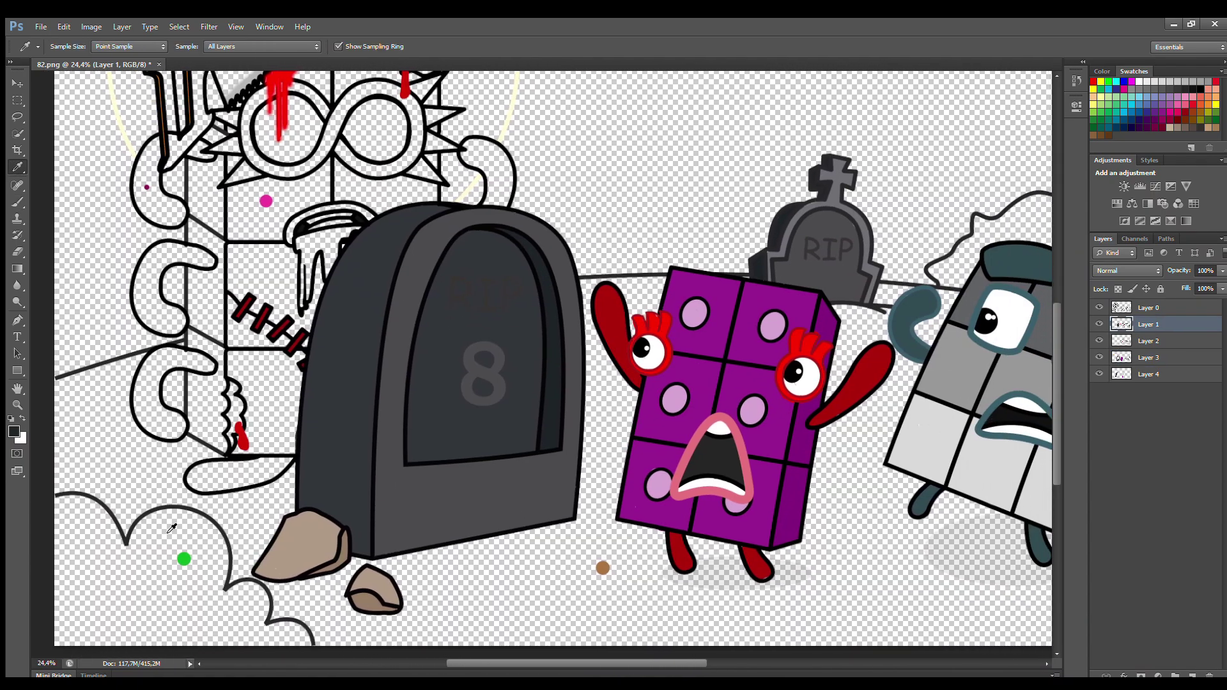
pyautogui.keyDown('alt'); pyautogui.click(184, 558); pyautogui.keyUp('alt')
pyautogui.moveTo(62, 513)
pyautogui.mouseDown()
pyautogui.moveTo(92, 510)
pyautogui.moveTo(130, 559)
pyautogui.moveTo(171, 524)
pyautogui.moveTo(197, 526)
pyautogui.moveTo(225, 558)
pyautogui.moveTo(228, 603)
pyautogui.moveTo(256, 595)
pyautogui.moveTo(273, 638)
pyautogui.moveTo(303, 641)
pyautogui.moveTo(275, 652)
pyautogui.moveTo(282, 636)
pyautogui.moveTo(251, 643)
pyautogui.moveTo(176, 552)
pyautogui.moveTo(104, 542)
pyautogui.moveTo(67, 648)
pyautogui.moveTo(230, 656)
pyautogui.moveTo(176, 577)
pyautogui.moveTo(85, 610)
pyautogui.moveTo(135, 594)
pyautogui.mouseUp()
pyautogui.press(']')
pyautogui.press(']')
pyautogui.press(']')
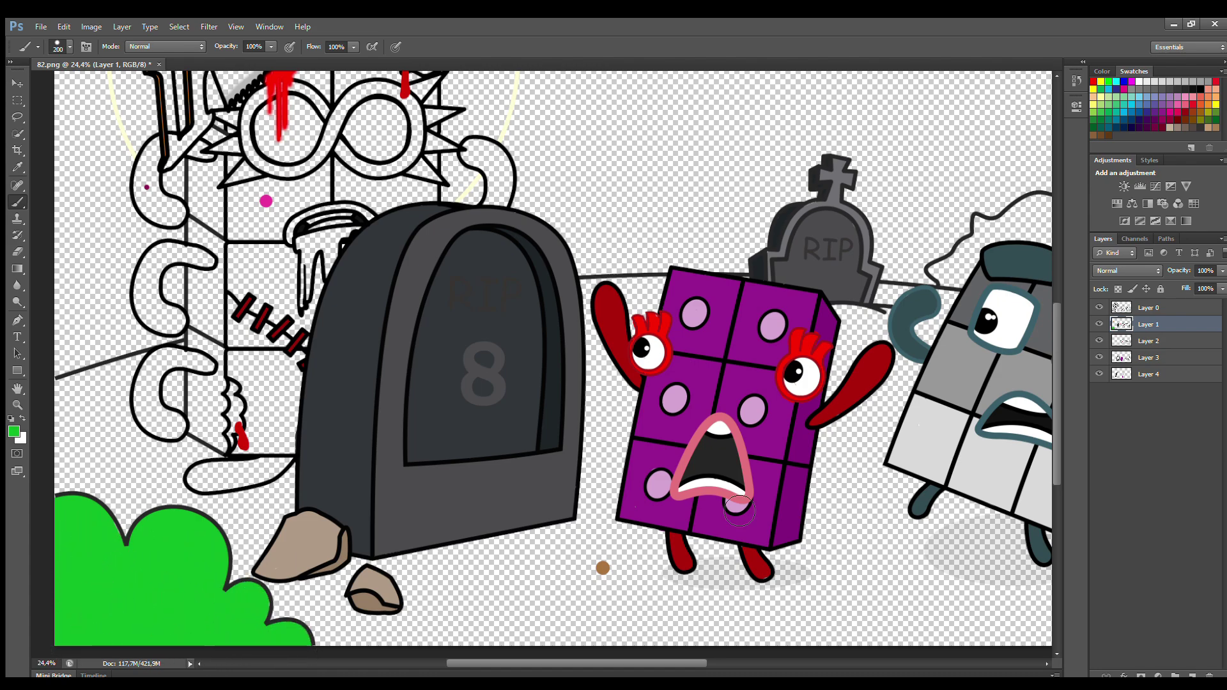
# - On Layer 1, paint the mouth drips and lower-body wound of the infinity-eyed zombie with red sampled from the saw's blood
pyautogui.moveTo(1052, 470); pyautogui.dragTo(1052, 436)
pyautogui.hscroll(2, 867, 324)
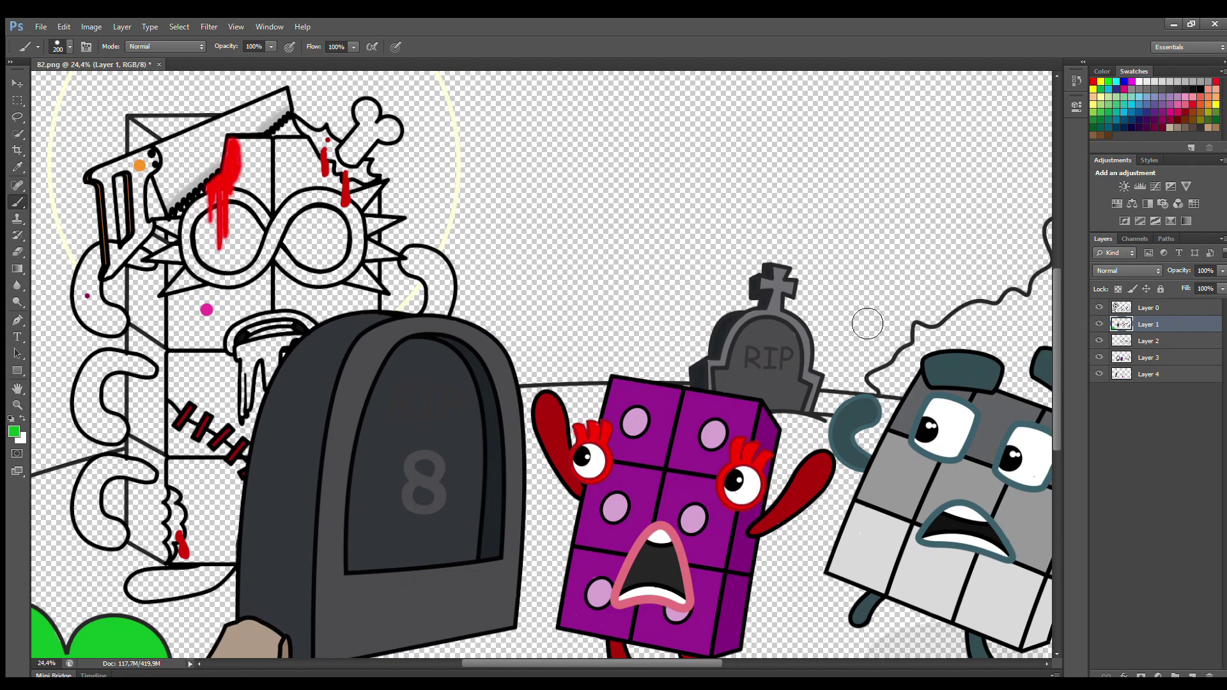
pyautogui.keyDown('alt'); pyautogui.click(226, 167); pyautogui.keyUp('alt')
pyautogui.press('[')
pyautogui.press('[')
pyautogui.press('[')
pyautogui.press('[')
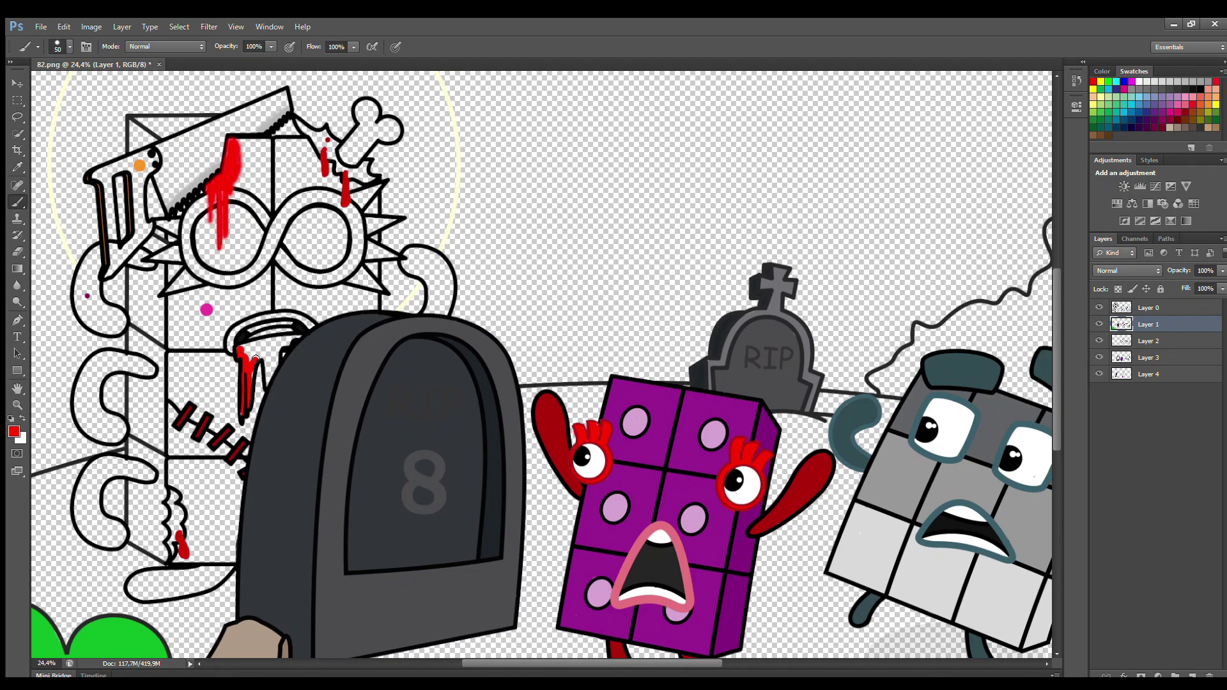
pyautogui.moveTo(291, 338)
pyautogui.mouseDown()
pyautogui.moveTo(249, 345)
pyautogui.moveTo(265, 351)
pyautogui.mouseUp()
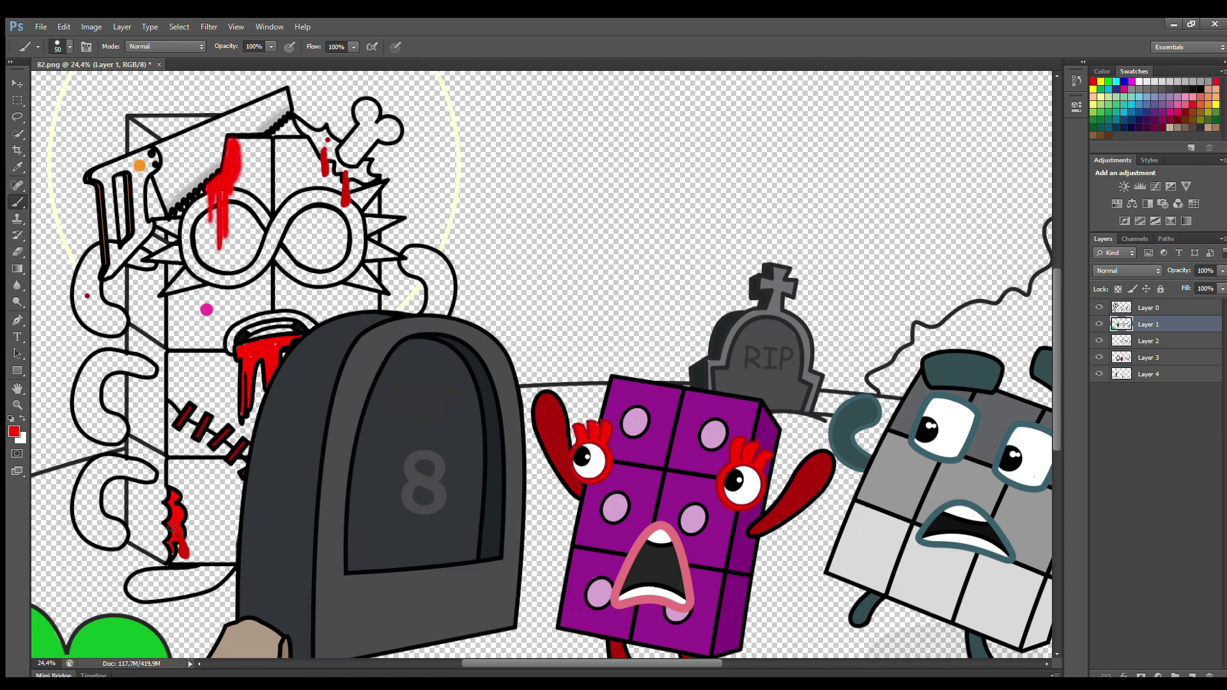
# - On Layer 3, paint the infinity-eyed zombie's lips dark magenta
pyautogui.press('alt')
pyautogui.click(1155, 341)
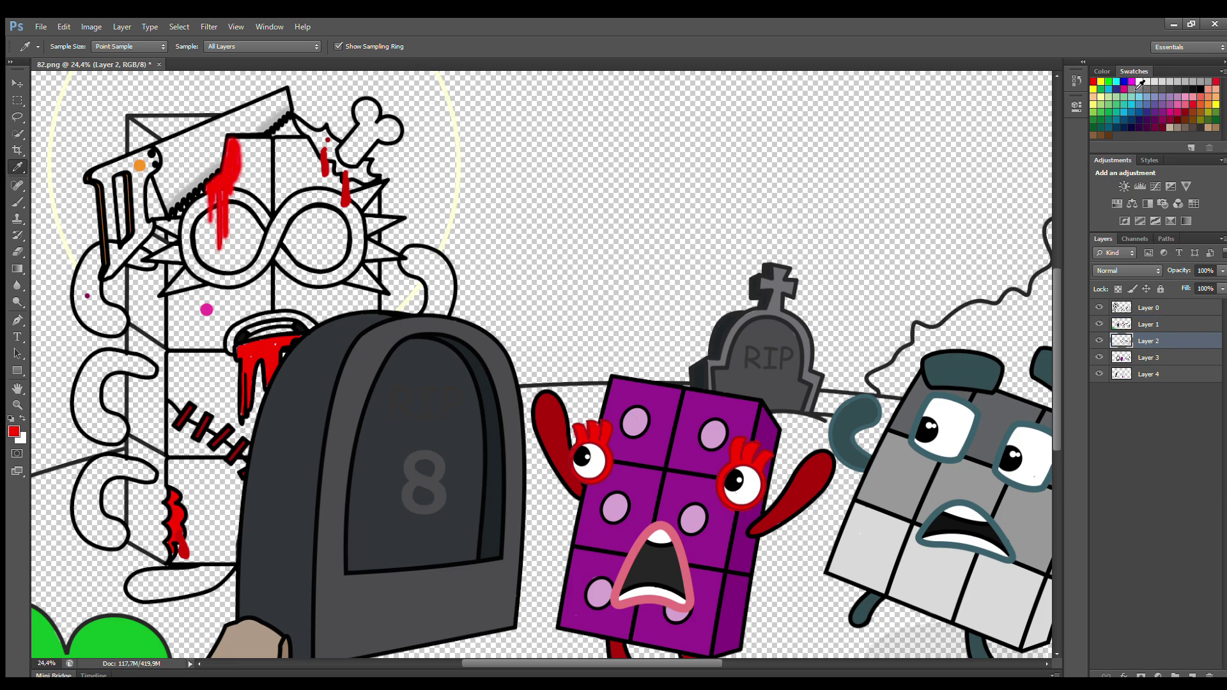
pyautogui.click(17, 202)
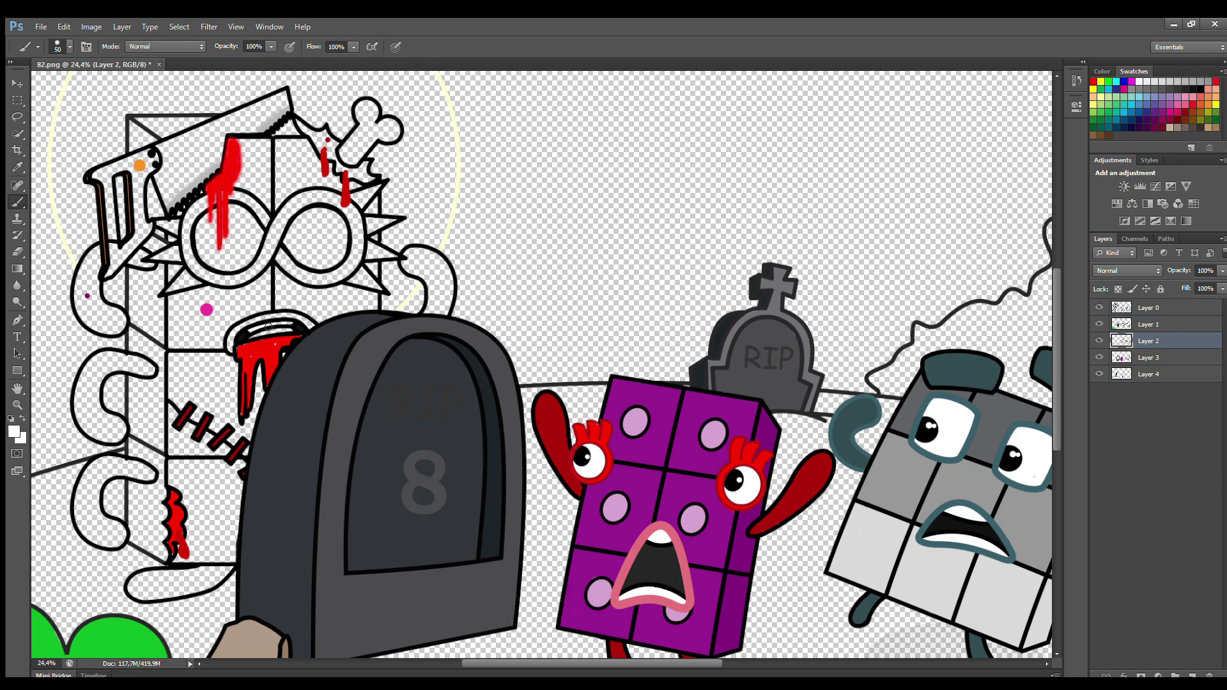
pyautogui.click(1148, 358)
pyautogui.press('i')
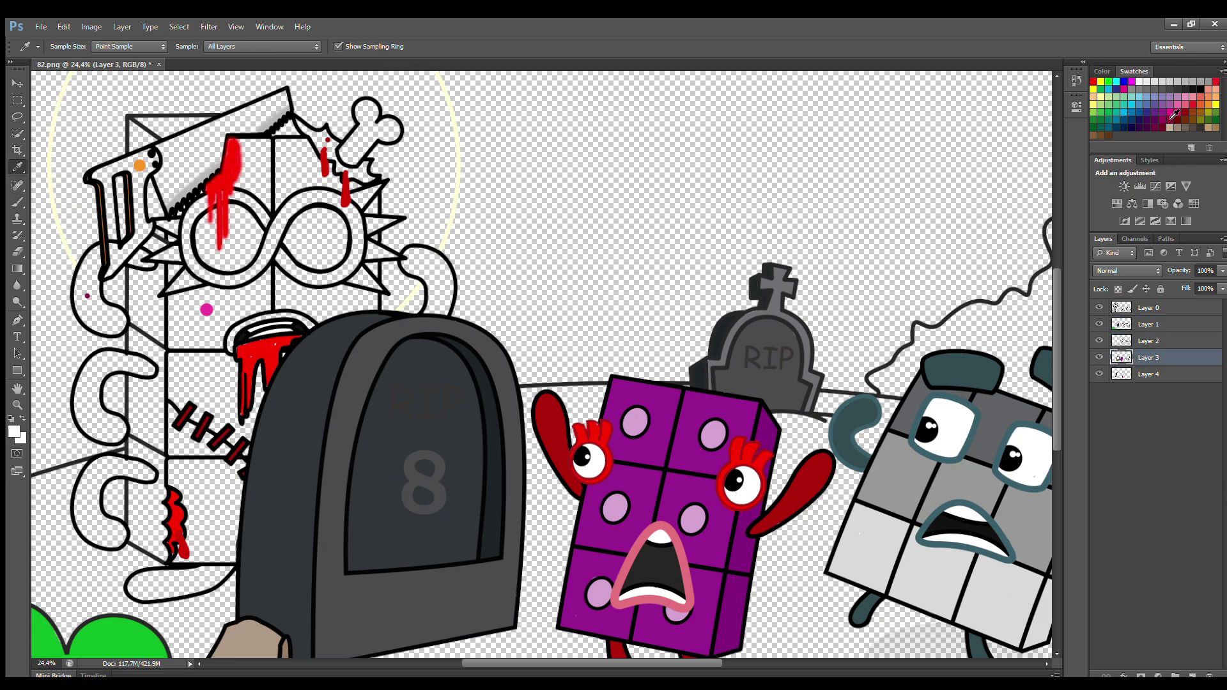
pyautogui.click(13, 203)
pyautogui.click(1176, 106)
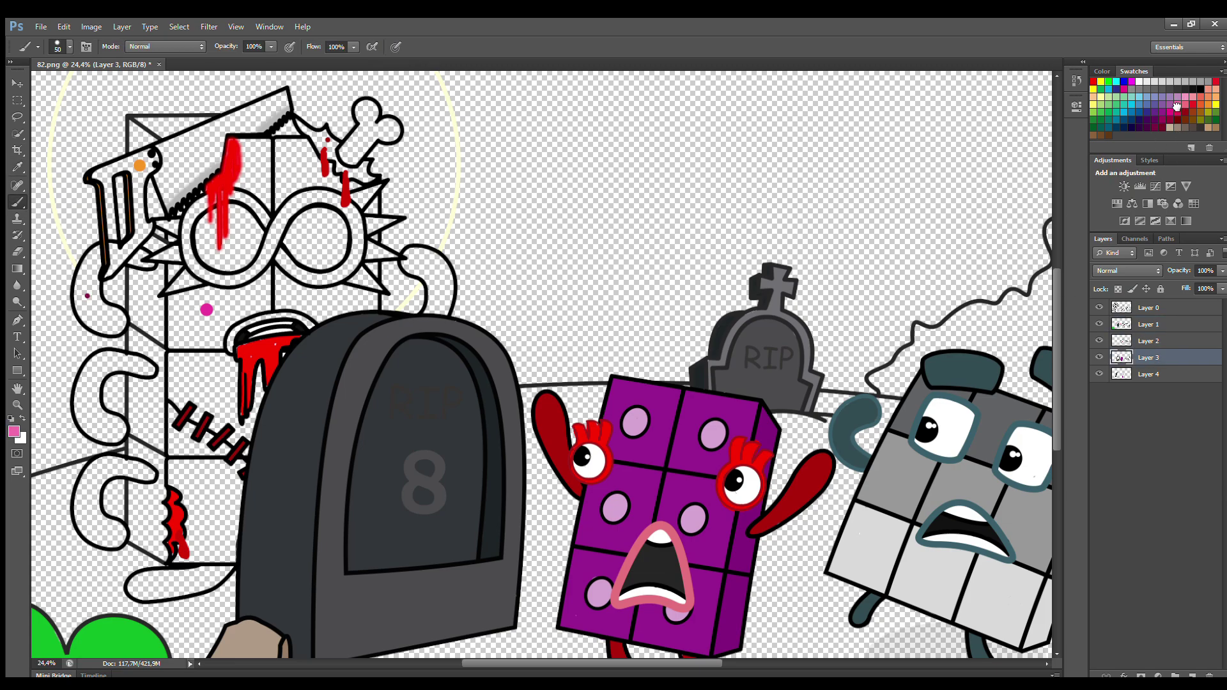
pyautogui.keyDown('alt'); pyautogui.click(247, 331); pyautogui.keyUp('alt')
pyautogui.moveTo(232, 345)
pyautogui.mouseDown()
pyautogui.moveTo(259, 321)
pyautogui.moveTo(310, 328)
pyautogui.mouseUp()
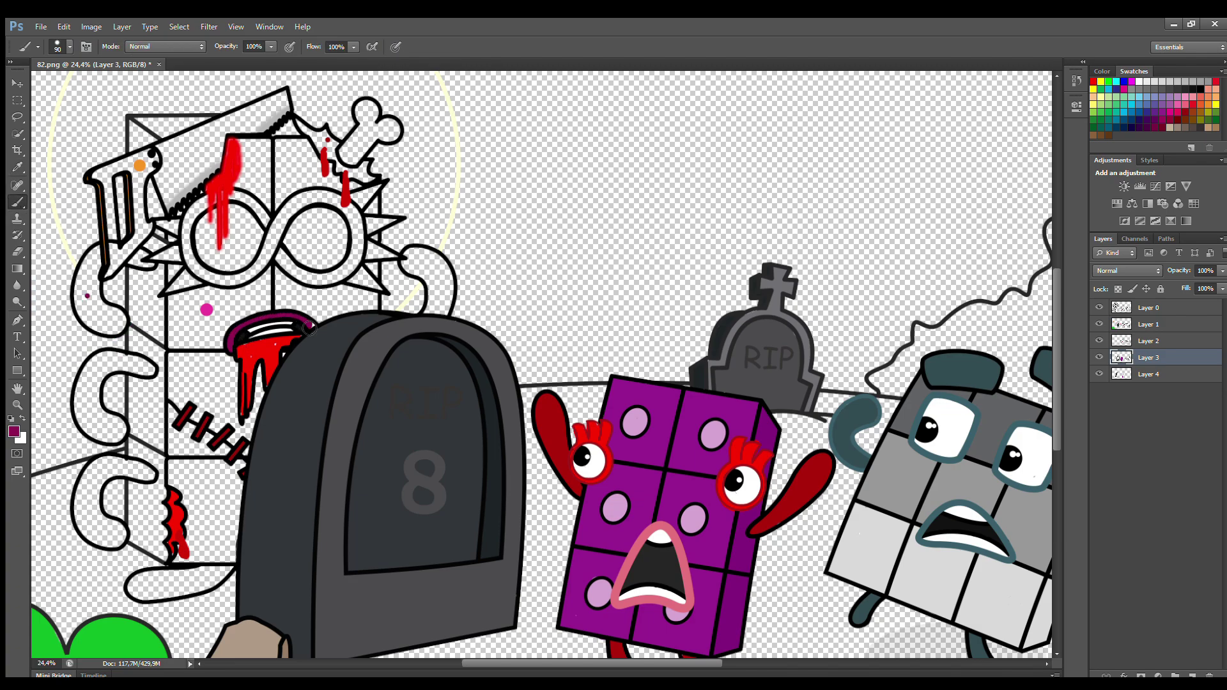
# - On Layer 2, fill the insides of the zombie's infinity-shaped eyes with white using a larger brush
pyautogui.click(1155, 341)
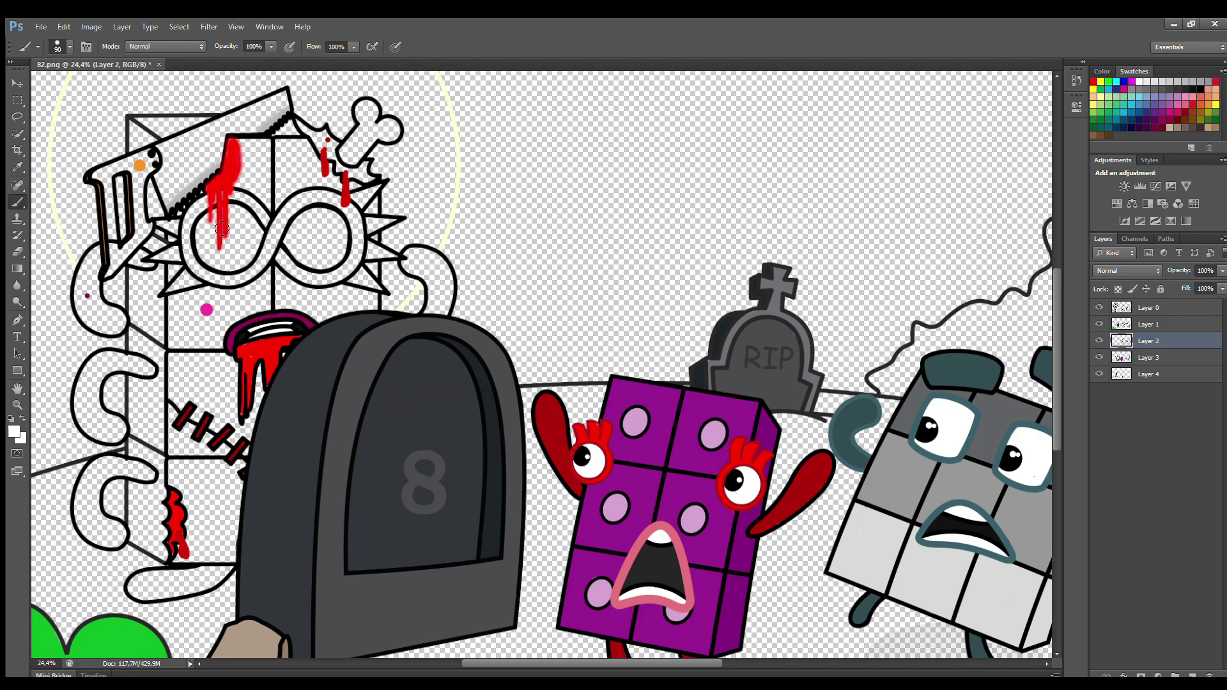
pyautogui.press(']')
pyautogui.press(']')
pyautogui.press(']')
pyautogui.moveTo(221, 228)
pyautogui.mouseDown()
pyautogui.moveTo(245, 267)
pyautogui.moveTo(259, 244)
pyautogui.moveTo(243, 223)
pyautogui.moveTo(237, 238)
pyautogui.moveTo(301, 238)
pyautogui.moveTo(323, 265)
pyautogui.moveTo(324, 239)
pyautogui.mouseUp()
# - Paint the torn flesh on the zombie's head dark red on Layer 1 and the protruding bone white on Layer 2
pyautogui.click(17, 167)
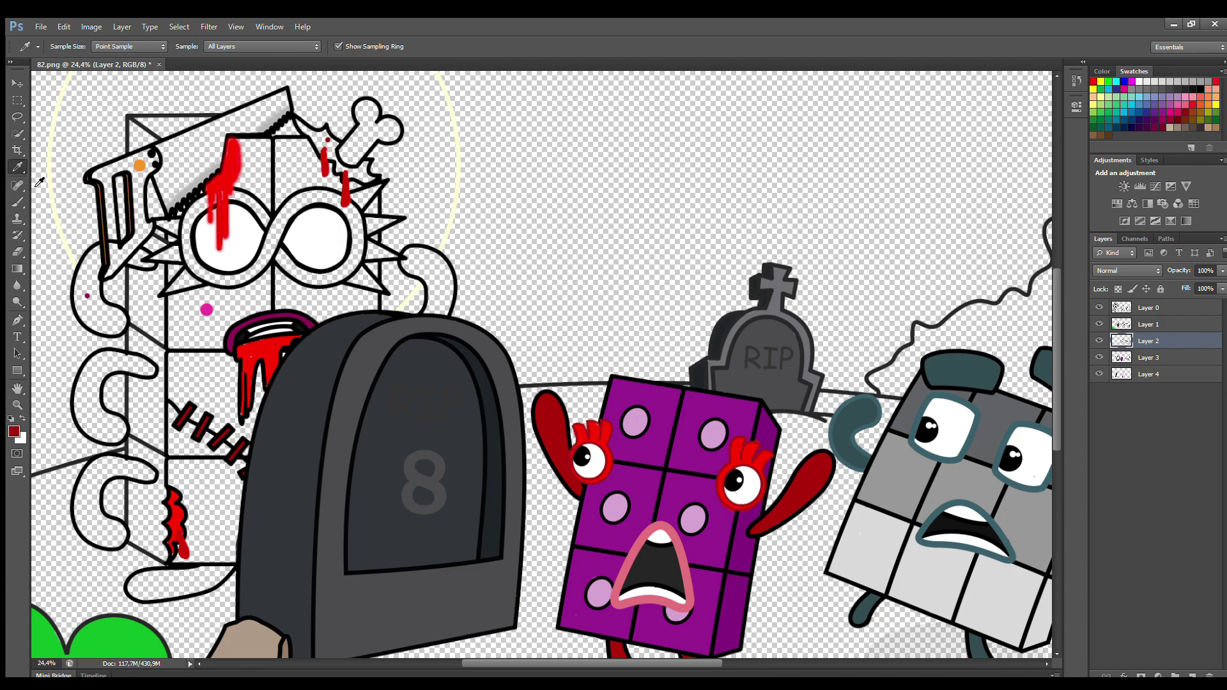
pyautogui.press('b')
pyautogui.hotkey('alt', ']')
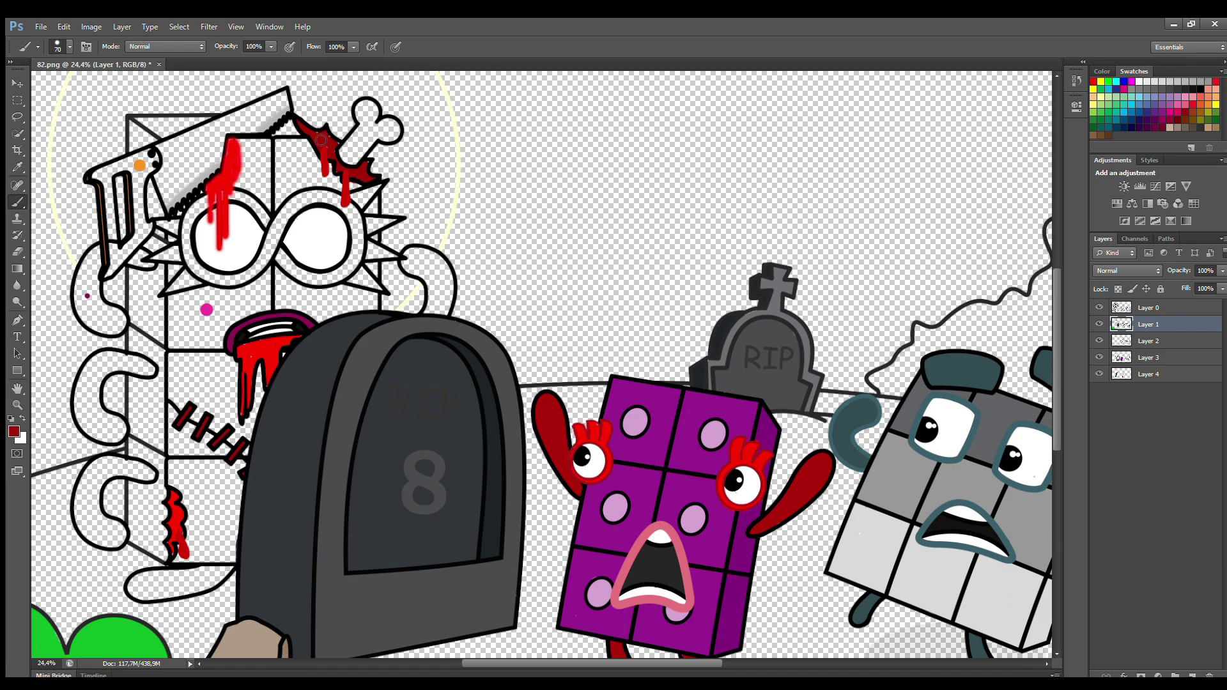
pyautogui.hotkey('alt', '[')
pyautogui.keyDown('alt'); pyautogui.click(370, 120); pyautogui.keyUp('alt')
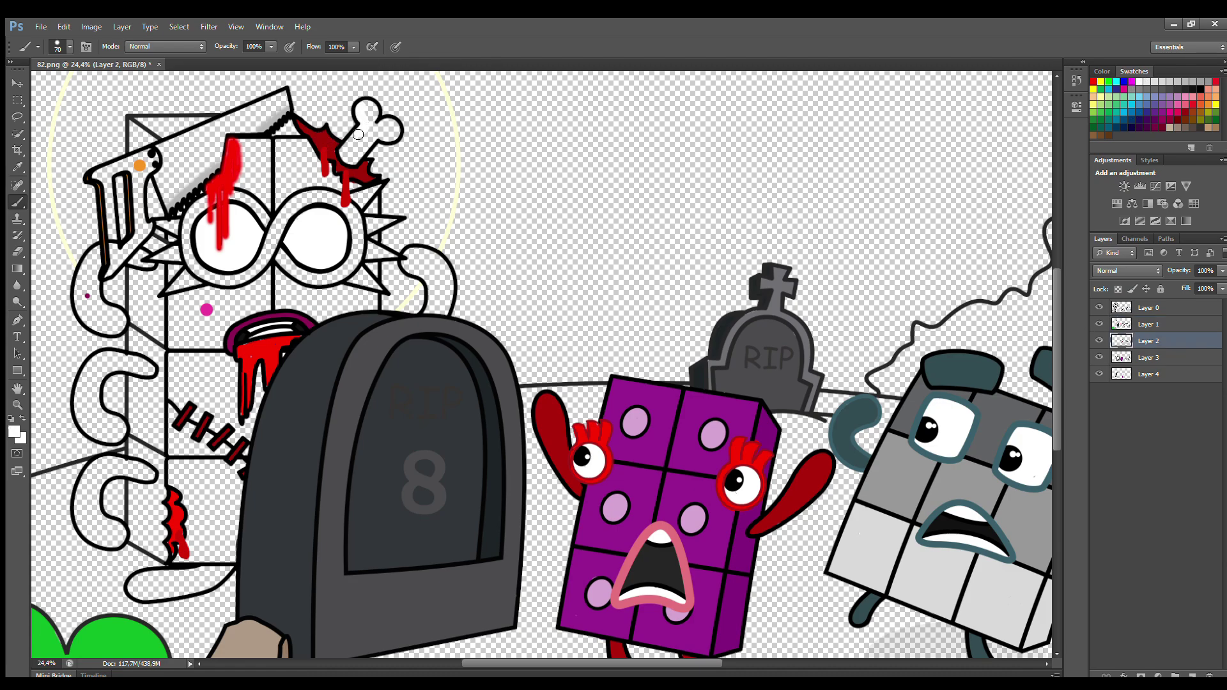
pyautogui.moveTo(358, 134); pyautogui.dragTo(362, 148)
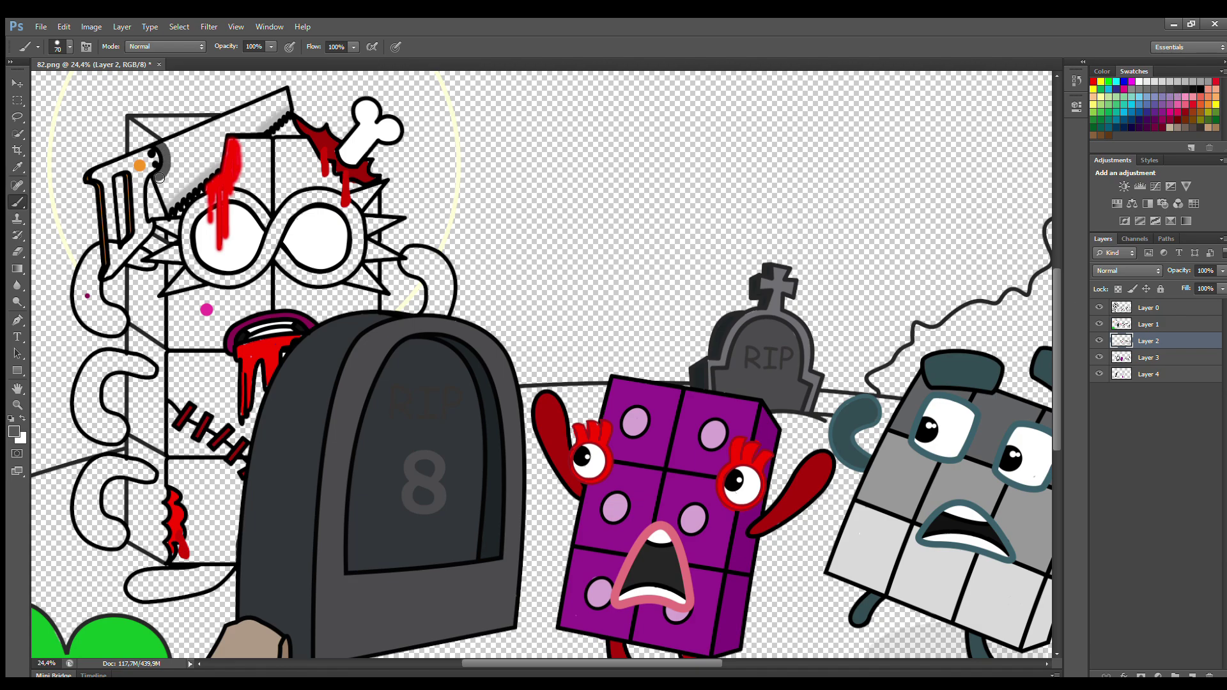
# - On Layer 2, paint the saw blade grey and its handle with the orange sampled from the handle's dot
pyautogui.press(']')
pyautogui.press(']')
pyautogui.press(']')
pyautogui.moveTo(159, 178)
pyautogui.mouseDown()
pyautogui.moveTo(171, 206)
pyautogui.moveTo(286, 103)
pyautogui.moveTo(174, 149)
pyautogui.moveTo(181, 181)
pyautogui.moveTo(253, 123)
pyautogui.mouseUp()
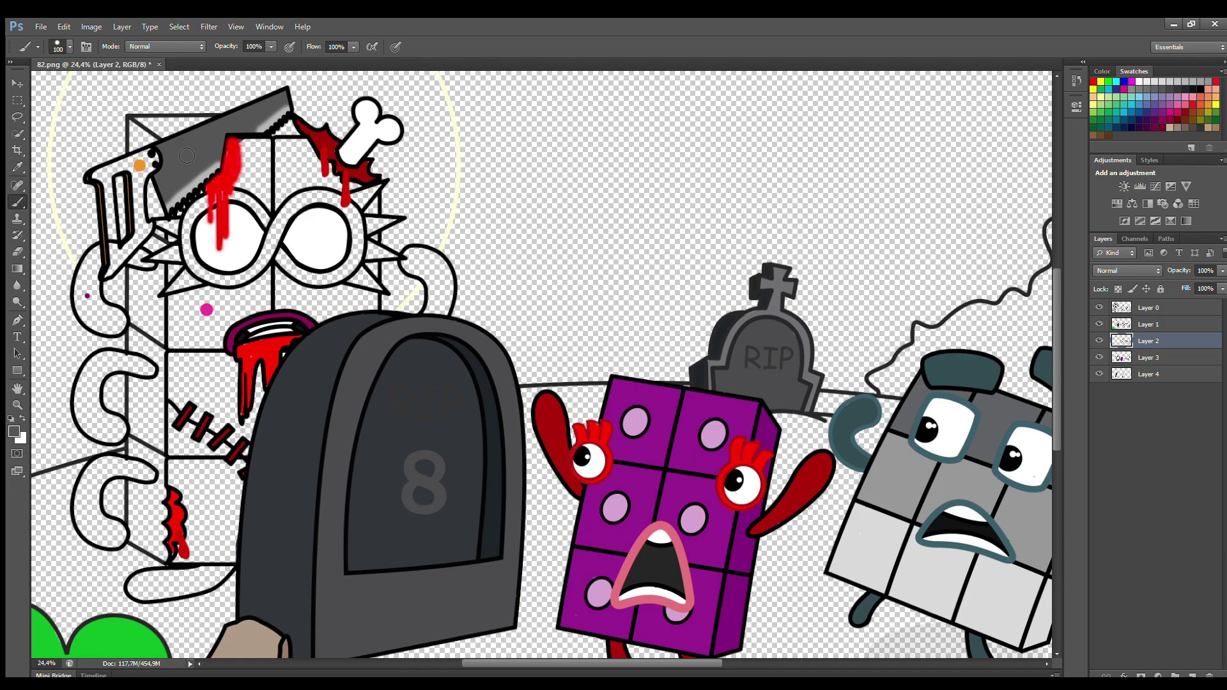
pyautogui.keyDown('alt'); pyautogui.click(145, 164); pyautogui.keyUp('alt')
pyautogui.moveTo(142, 178)
pyautogui.mouseDown()
pyautogui.moveTo(150, 231)
pyautogui.moveTo(110, 273)
pyautogui.moveTo(110, 192)
pyautogui.moveTo(98, 178)
pyautogui.moveTo(138, 178)
pyautogui.mouseUp()
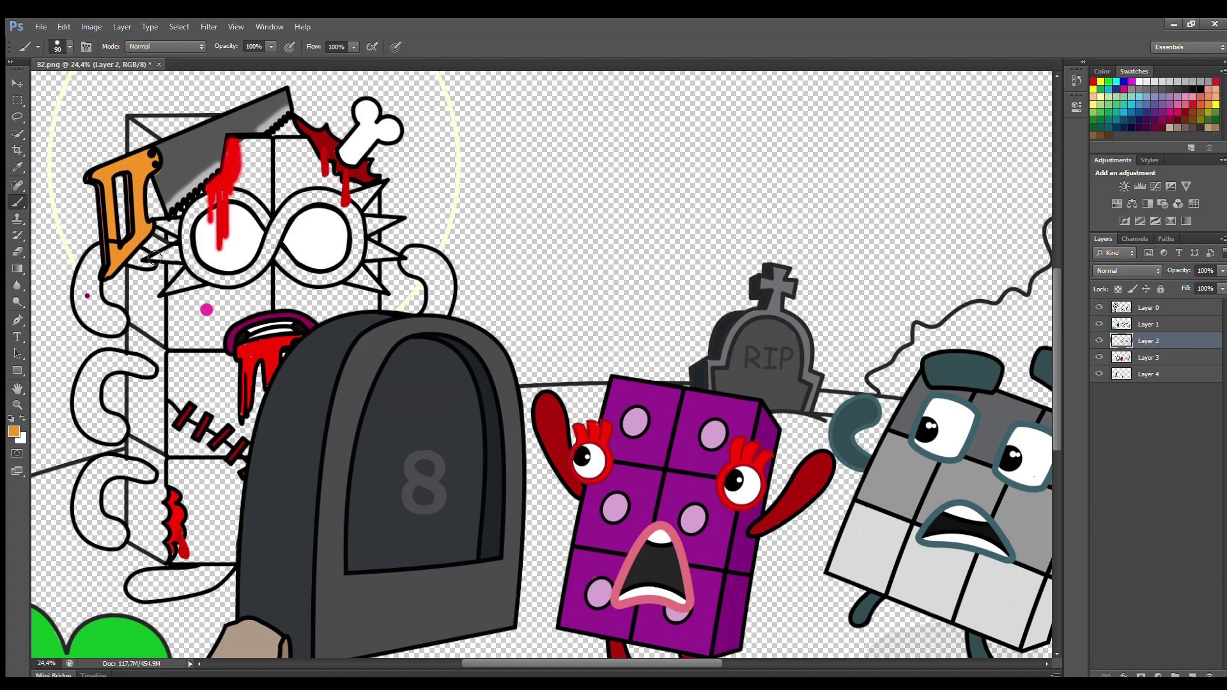
# - On Layer 3, paint the zombie's spiked eye frame with the dark magenta sampled from the dot on the upper arm
pyautogui.click(1148, 357)
pyautogui.keyDown('alt'); pyautogui.click(87, 296); pyautogui.keyUp('alt')
pyautogui.press(']')
pyautogui.press(']')
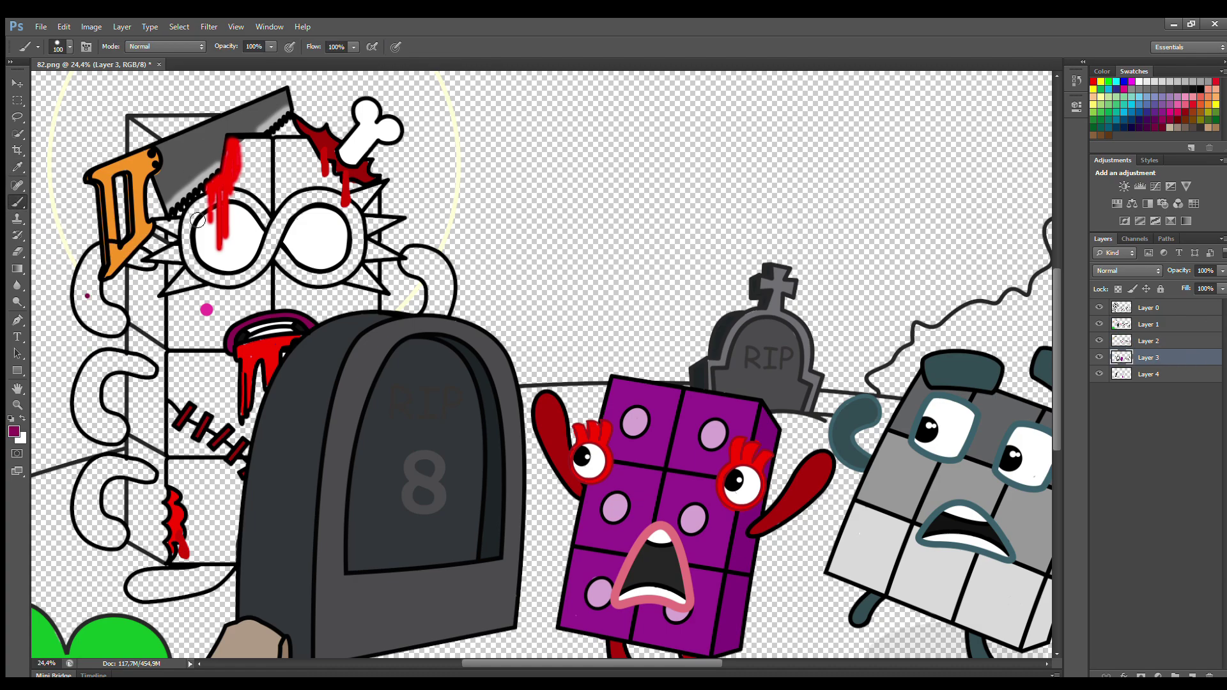
pyautogui.moveTo(193, 210)
pyautogui.mouseDown()
pyautogui.moveTo(198, 258)
pyautogui.moveTo(221, 281)
pyautogui.moveTo(254, 278)
pyautogui.moveTo(299, 212)
pyautogui.moveTo(340, 205)
pyautogui.moveTo(364, 234)
pyautogui.moveTo(359, 262)
pyautogui.moveTo(317, 280)
pyautogui.moveTo(237, 203)
pyautogui.mouseUp()
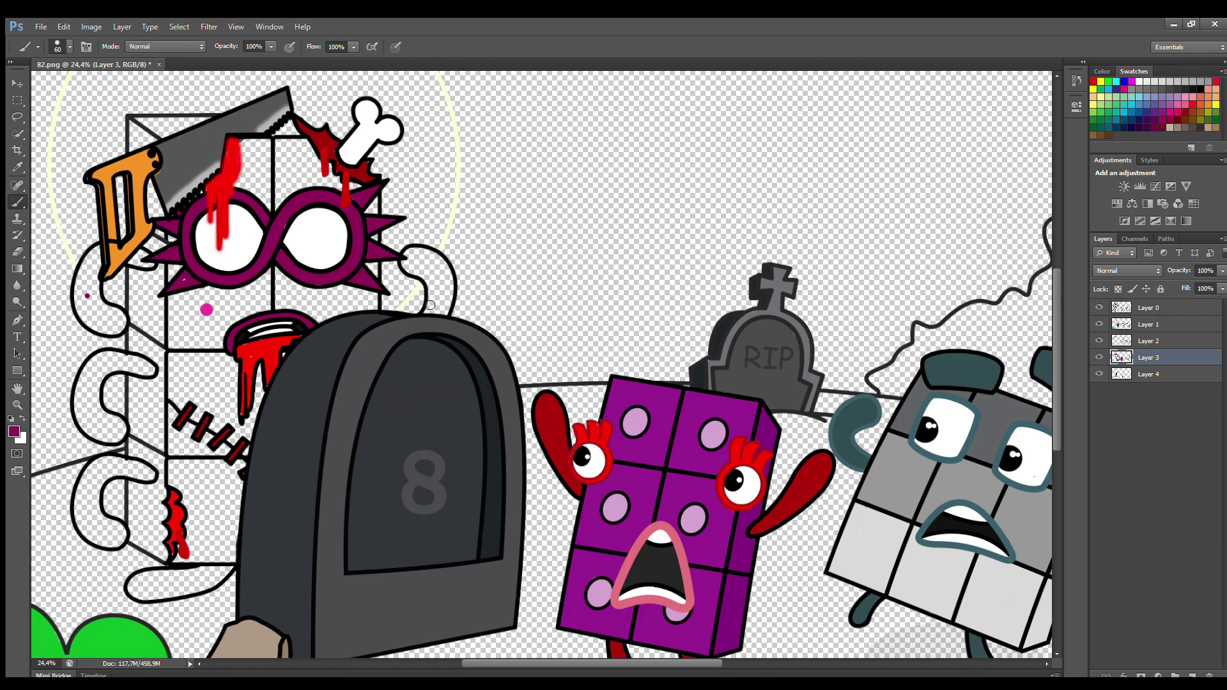
# - Paint the zombie's upper arms on both sides of the body dark magenta on Layer 3
pyautogui.press(']')
pyautogui.press(']')
pyautogui.moveTo(433, 297)
pyautogui.mouseDown()
pyautogui.moveTo(408, 259)
pyautogui.moveTo(436, 260)
pyautogui.moveTo(448, 293)
pyautogui.moveTo(436, 315)
pyautogui.moveTo(449, 278)
pyautogui.mouseUp()
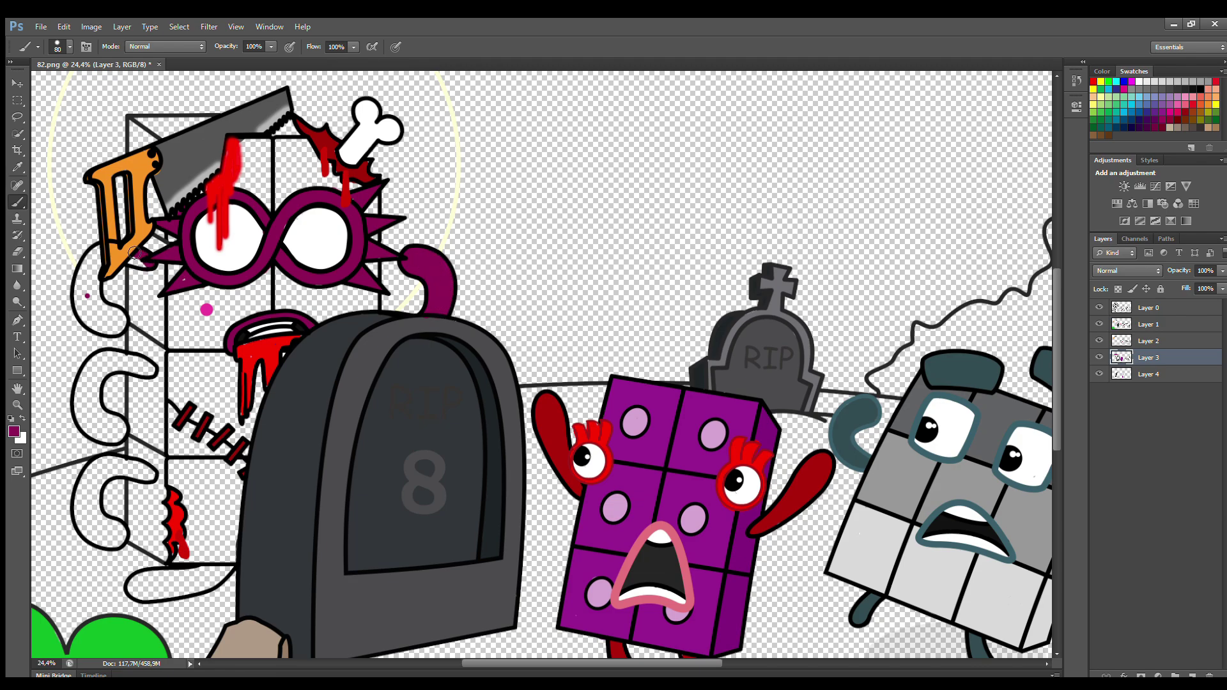
pyautogui.moveTo(94, 257)
pyautogui.mouseDown()
pyautogui.moveTo(85, 316)
pyautogui.moveTo(109, 331)
pyautogui.moveTo(124, 320)
pyautogui.moveTo(96, 295)
pyautogui.moveTo(99, 262)
pyautogui.mouseUp()
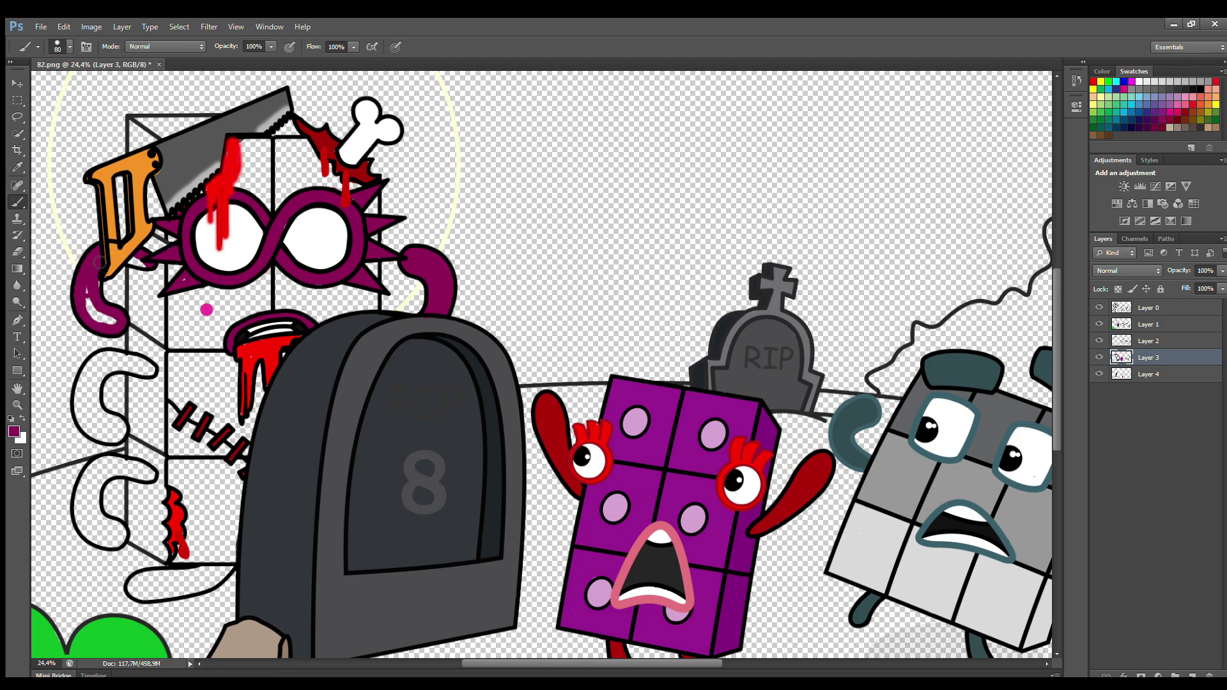
pyautogui.click(1149, 307)
pyautogui.click(17, 251)
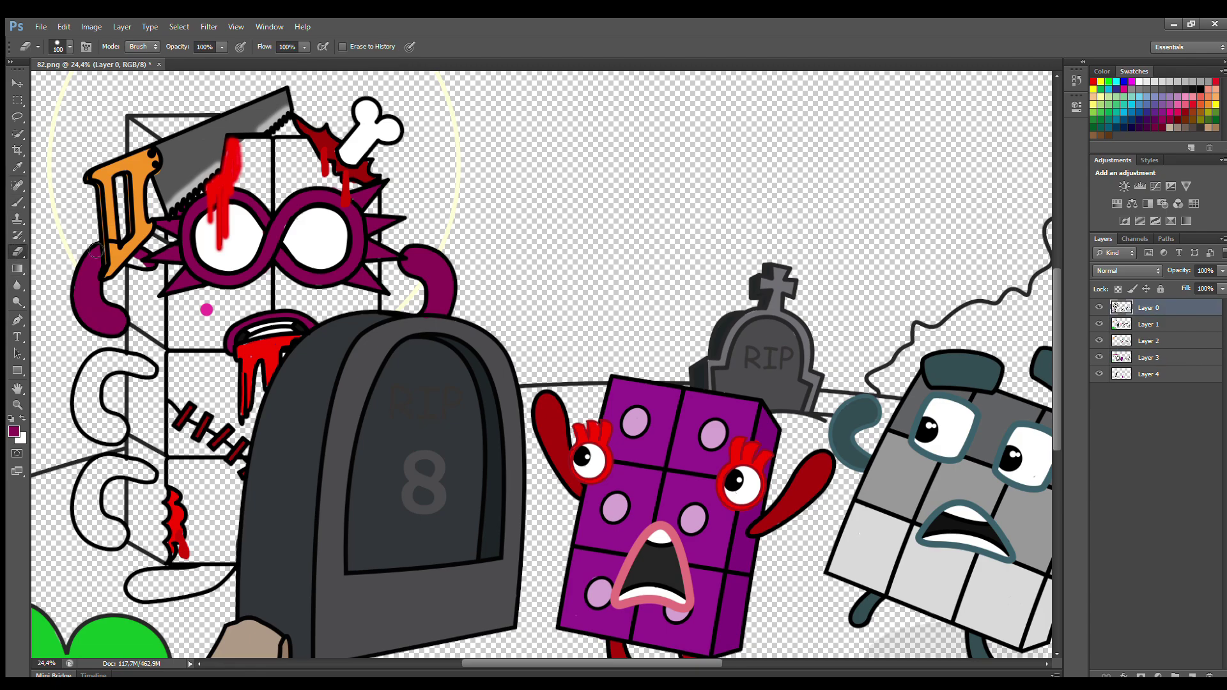
# - On Layer 3, paint the zombie's two lower arms and its foot dark magenta
pyautogui.click(1143, 359)
pyautogui.press('b')
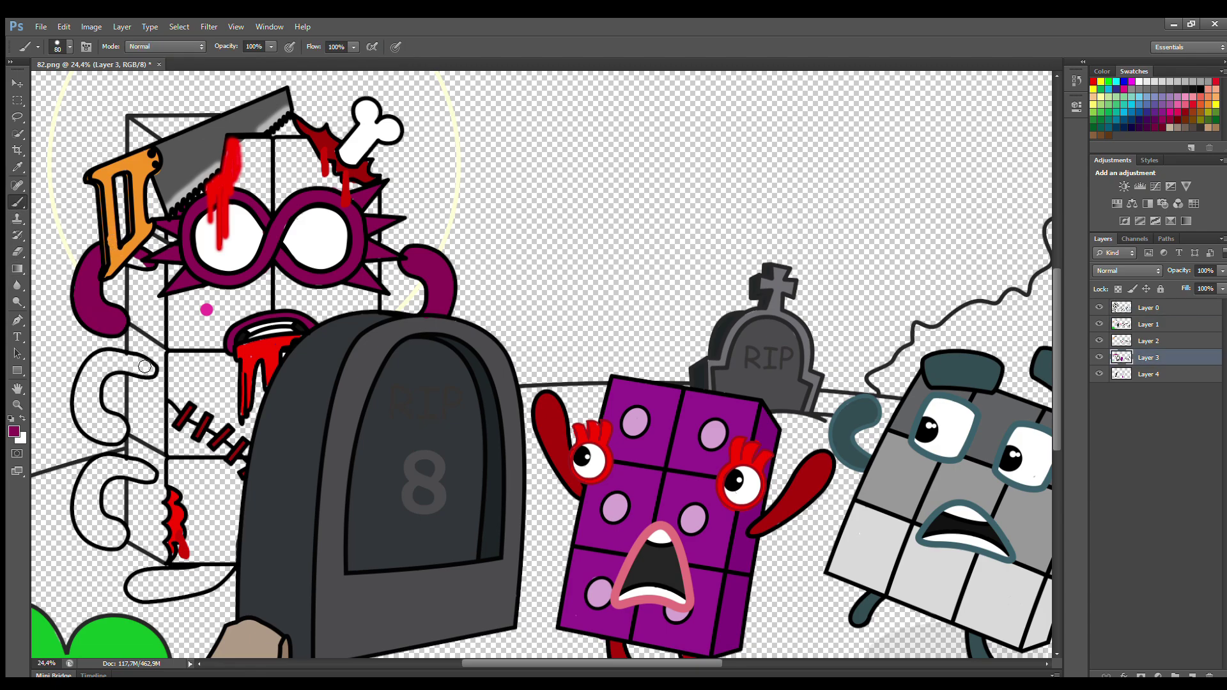
pyautogui.moveTo(151, 371)
pyautogui.mouseDown()
pyautogui.moveTo(121, 359)
pyautogui.moveTo(87, 377)
pyautogui.moveTo(83, 415)
pyautogui.moveTo(103, 437)
pyautogui.moveTo(122, 437)
pyautogui.moveTo(98, 385)
pyautogui.moveTo(133, 372)
pyautogui.moveTo(89, 403)
pyautogui.moveTo(121, 438)
pyautogui.mouseUp()
pyautogui.moveTo(154, 476)
pyautogui.mouseDown()
pyautogui.moveTo(97, 470)
pyautogui.moveTo(84, 509)
pyautogui.moveTo(90, 534)
pyautogui.moveTo(121, 547)
pyautogui.moveTo(102, 516)
pyautogui.moveTo(126, 468)
pyautogui.mouseUp()
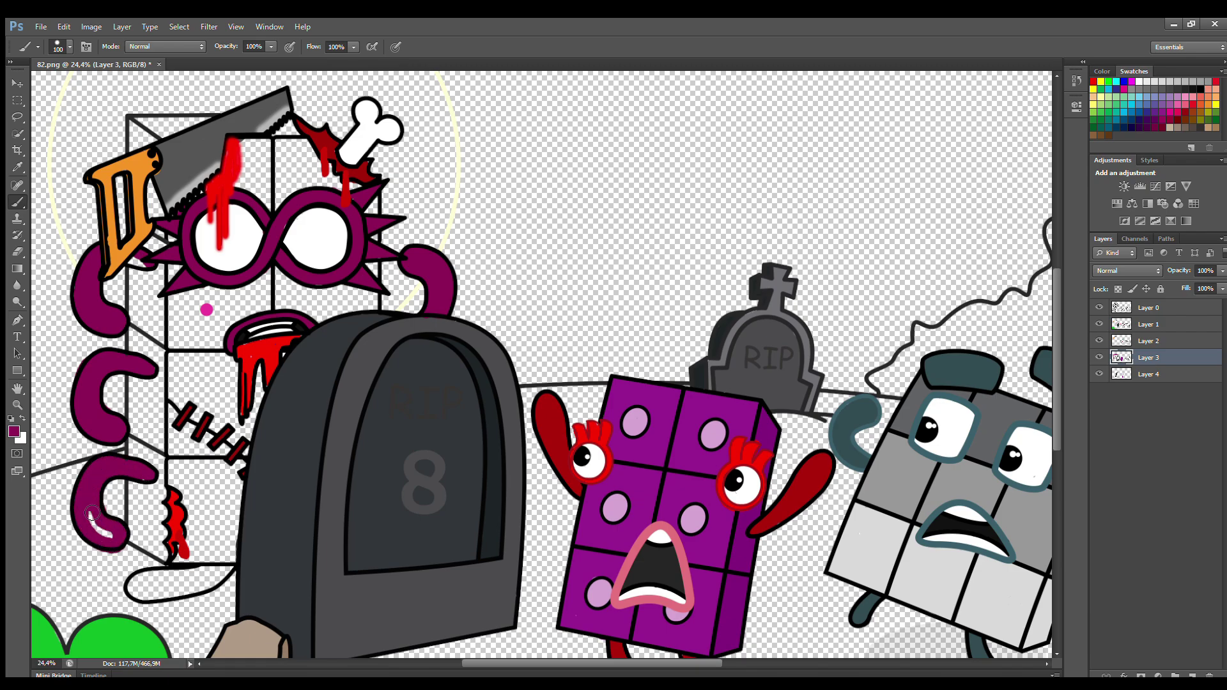
pyautogui.moveTo(93, 511); pyautogui.dragTo(116, 538)
pyautogui.moveTo(229, 572)
pyautogui.mouseDown()
pyautogui.moveTo(135, 595)
pyautogui.moveTo(178, 594)
pyautogui.moveTo(221, 574)
pyautogui.moveTo(162, 590)
pyautogui.mouseUp()
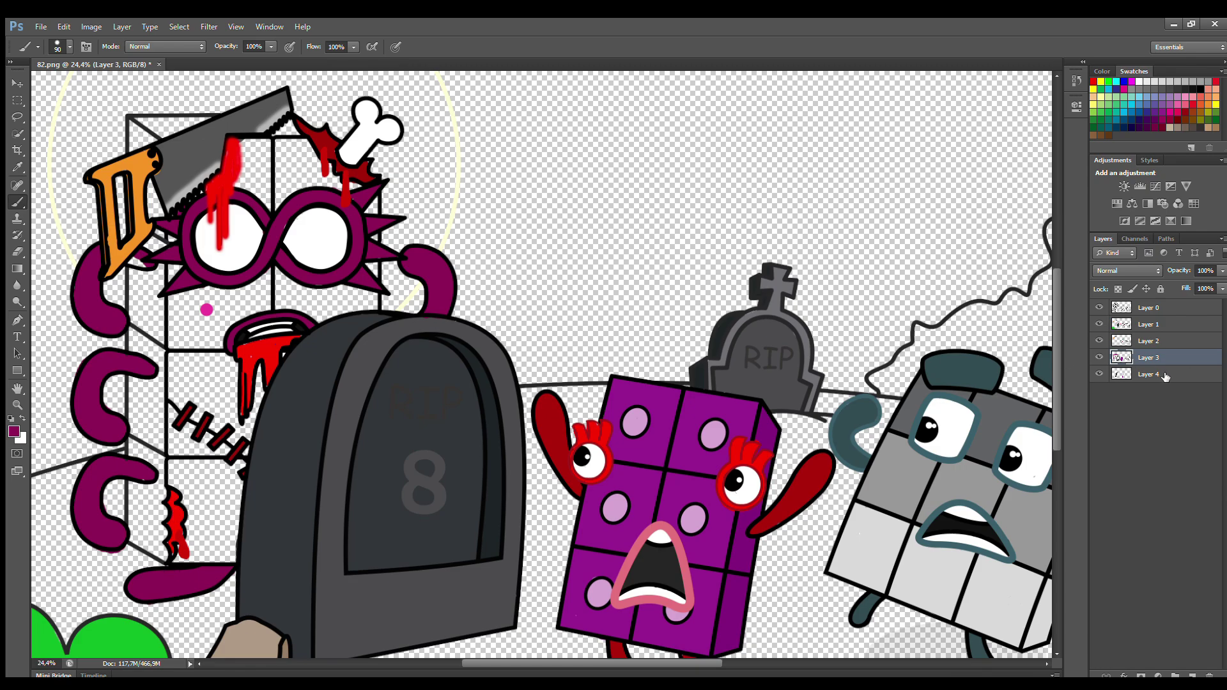
# - On Layer 4, paint the top of the zombie's front face with the bright pink sampled from the dot on its body
pyautogui.click(1165, 377)
pyautogui.click(17, 167)
pyautogui.click(206, 310)
pyautogui.click(17, 202)
pyautogui.press(']')
pyautogui.press(']')
pyautogui.press(']')
pyautogui.press(']')
pyautogui.moveTo(309, 153)
pyautogui.mouseDown()
pyautogui.moveTo(274, 161)
pyautogui.moveTo(354, 185)
pyautogui.mouseUp()
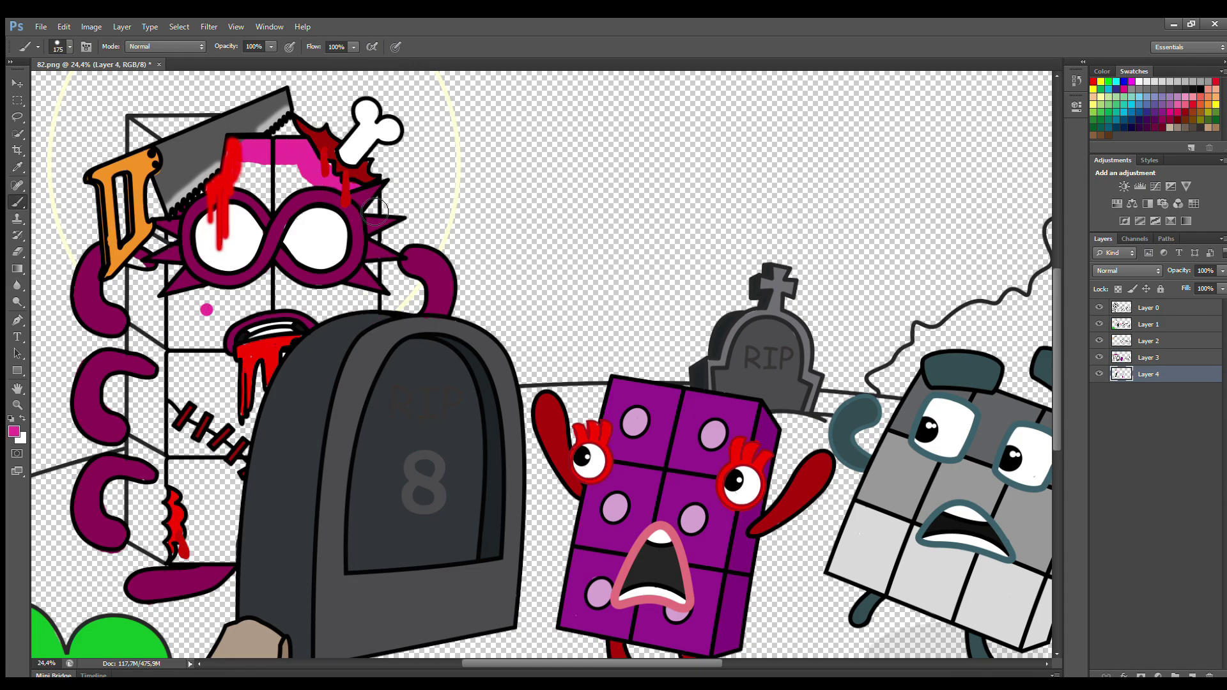
# - Add a new layer below Layer 4 and paint the zombie's front body blocks bright pink on it
pyautogui.hotkey('ctrl', 'shift', 'alt', 'n')
pyautogui.moveTo(376, 205)
pyautogui.mouseDown()
pyautogui.moveTo(374, 303)
pyautogui.moveTo(257, 430)
pyautogui.moveTo(240, 552)
pyautogui.moveTo(190, 565)
pyautogui.moveTo(218, 563)
pyautogui.moveTo(187, 554)
pyautogui.moveTo(188, 259)
pyautogui.moveTo(228, 192)
pyautogui.moveTo(334, 177)
pyautogui.moveTo(249, 232)
pyautogui.mouseUp()
pyautogui.press('p')
pyautogui.click(17, 202)
pyautogui.moveTo(259, 281)
pyautogui.mouseDown()
pyautogui.moveTo(214, 313)
pyautogui.moveTo(252, 307)
pyautogui.moveTo(231, 296)
pyautogui.mouseUp()
# - Shift the pink body fill on Layer 5 slightly to the left
pyautogui.press('v')
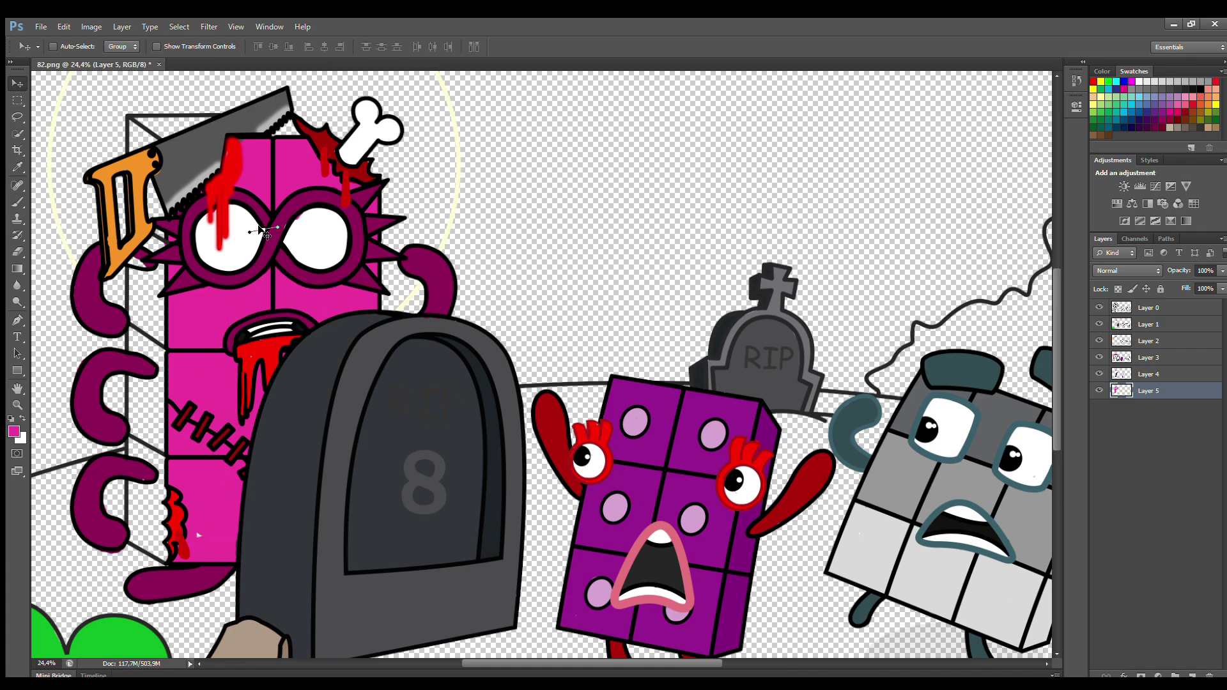
pyautogui.moveTo(262, 231); pyautogui.dragTo(256, 229)
pyautogui.press('b')
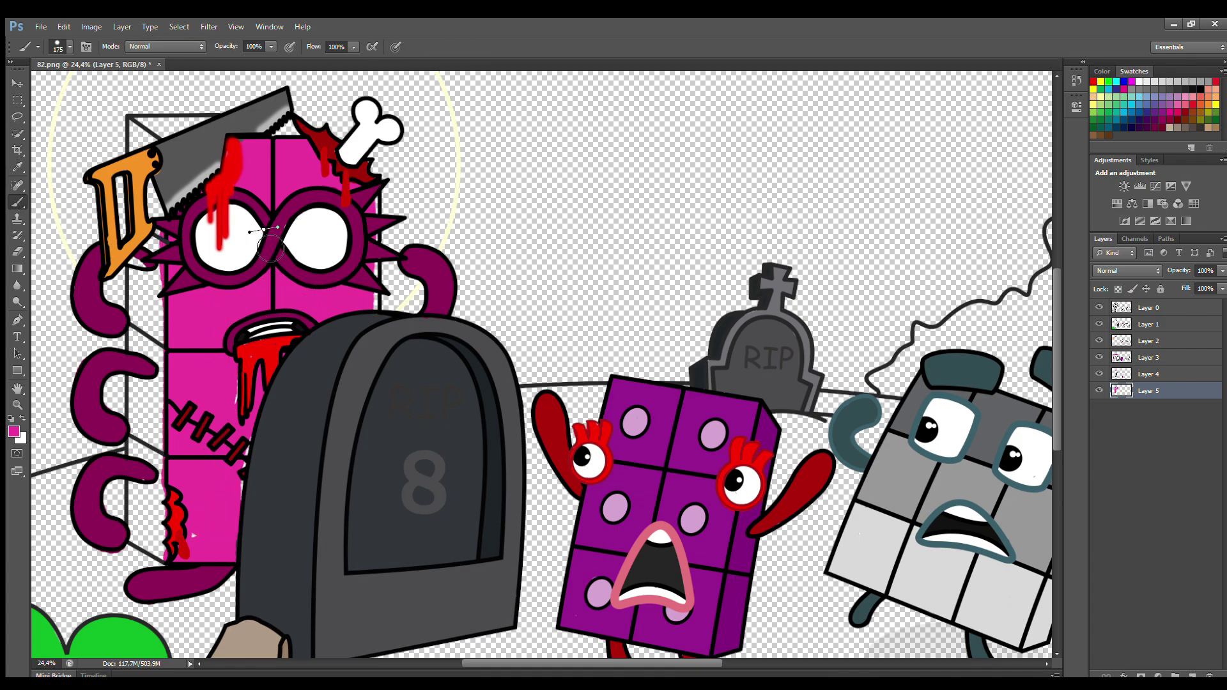
# - Add a new layer below Layer 5 and paint the zombie's side and top faces in a darker pink
pyautogui.click(1192, 675)
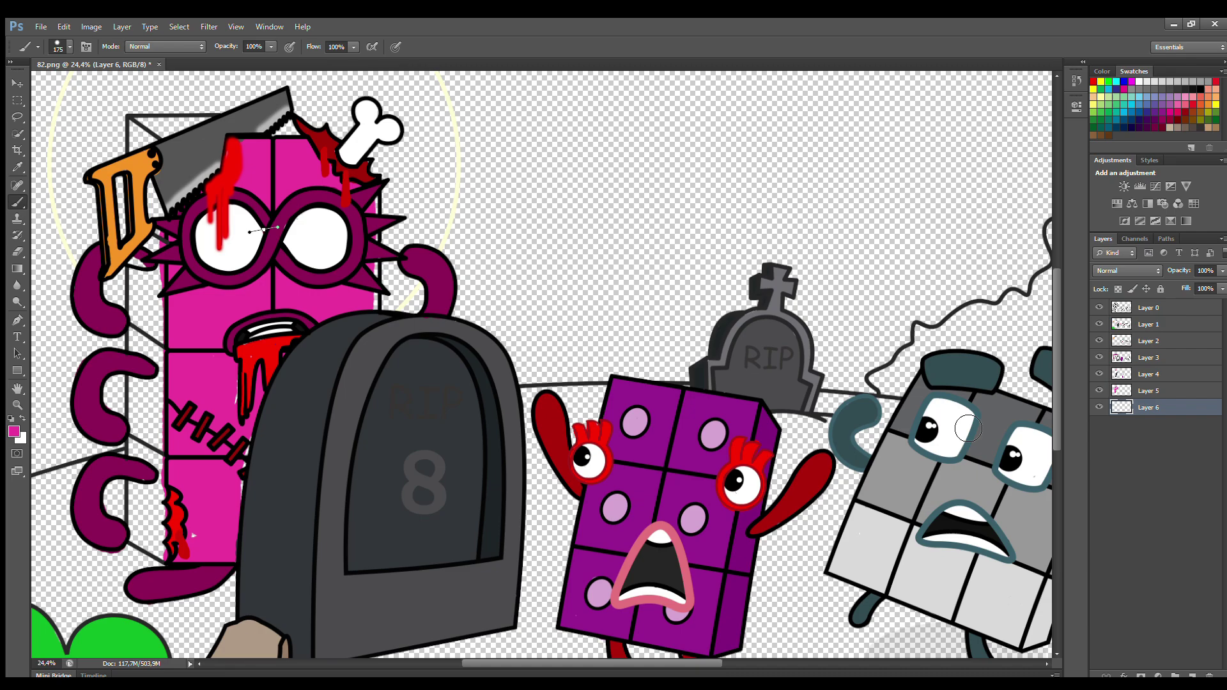
pyautogui.click(12, 430)
pyautogui.click(620, 337)
pyautogui.click(740, 245)
pyautogui.moveTo(300, 138)
pyautogui.mouseDown()
pyautogui.moveTo(149, 136)
pyautogui.moveTo(160, 139)
pyautogui.moveTo(146, 543)
pyautogui.mouseUp()
pyautogui.press('p')
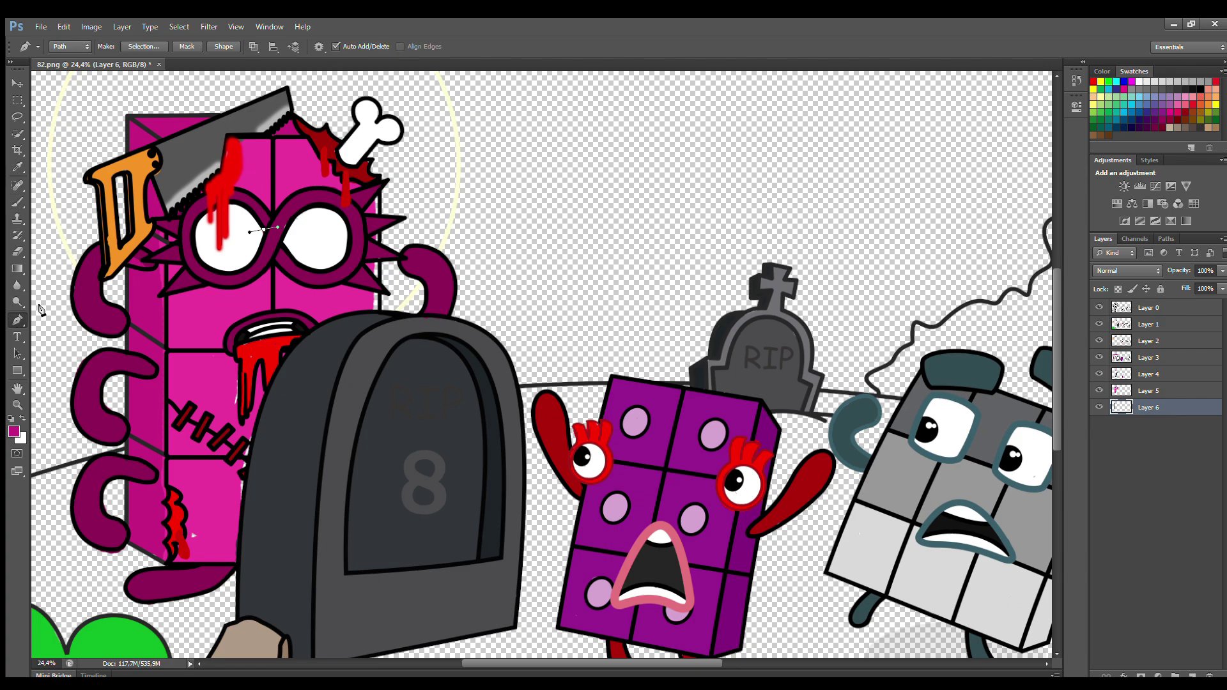
# - Sample the bright pink from the zombie's front body as the brush colour
pyautogui.press('b')
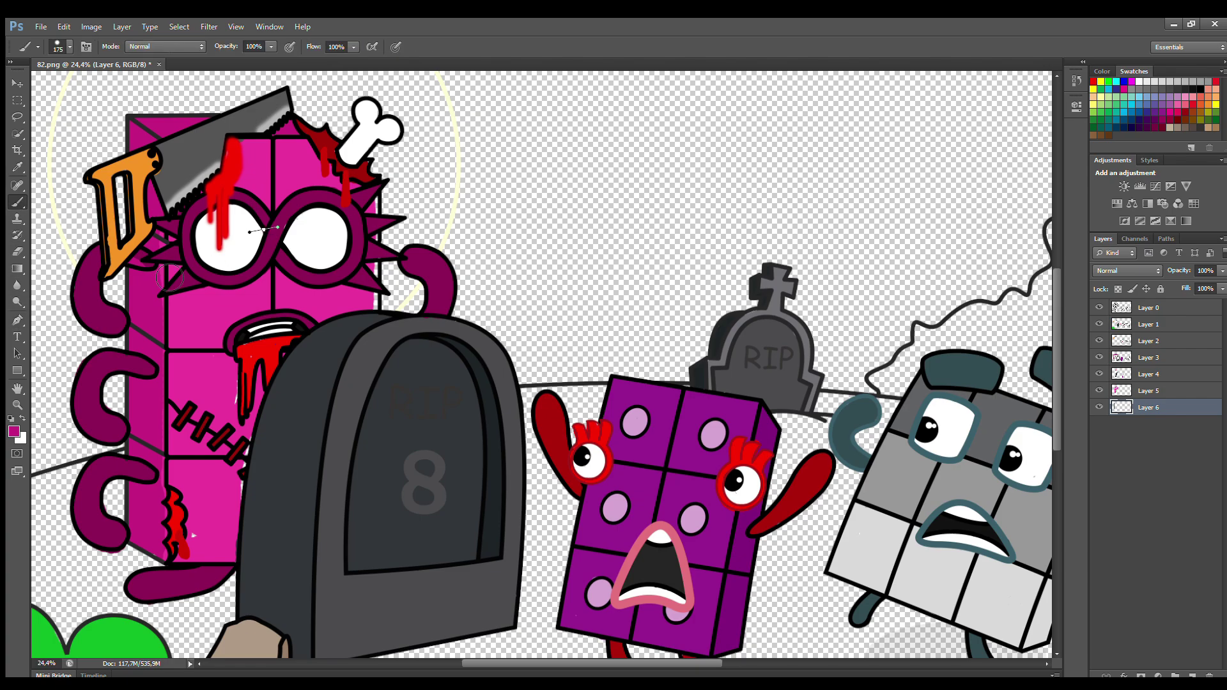
pyautogui.click(19, 165)
pyautogui.click(228, 426)
pyautogui.press('b')
pyautogui.scroll(-1, 279, 361)
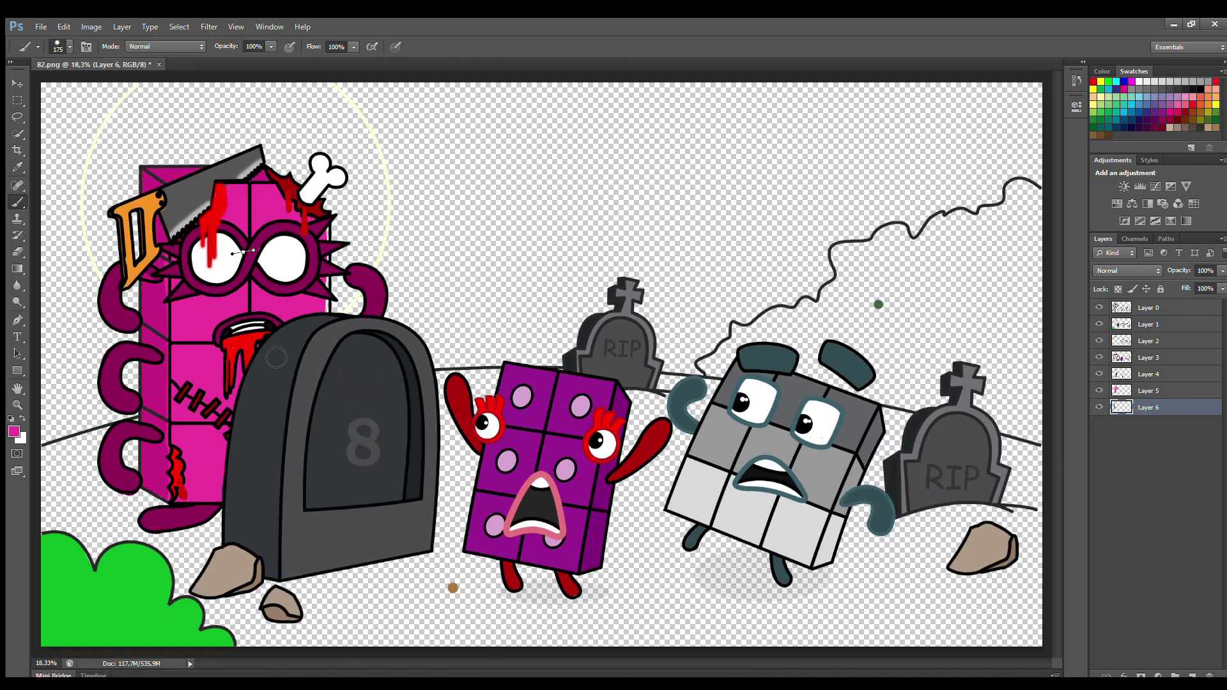
# - Add a new layer below Layer 6 and paint the graveyard ground with the brown sampled from the brown dot
pyautogui.hotkey('ctrl', 'shift', 'alt', 'n')
pyautogui.press('i')
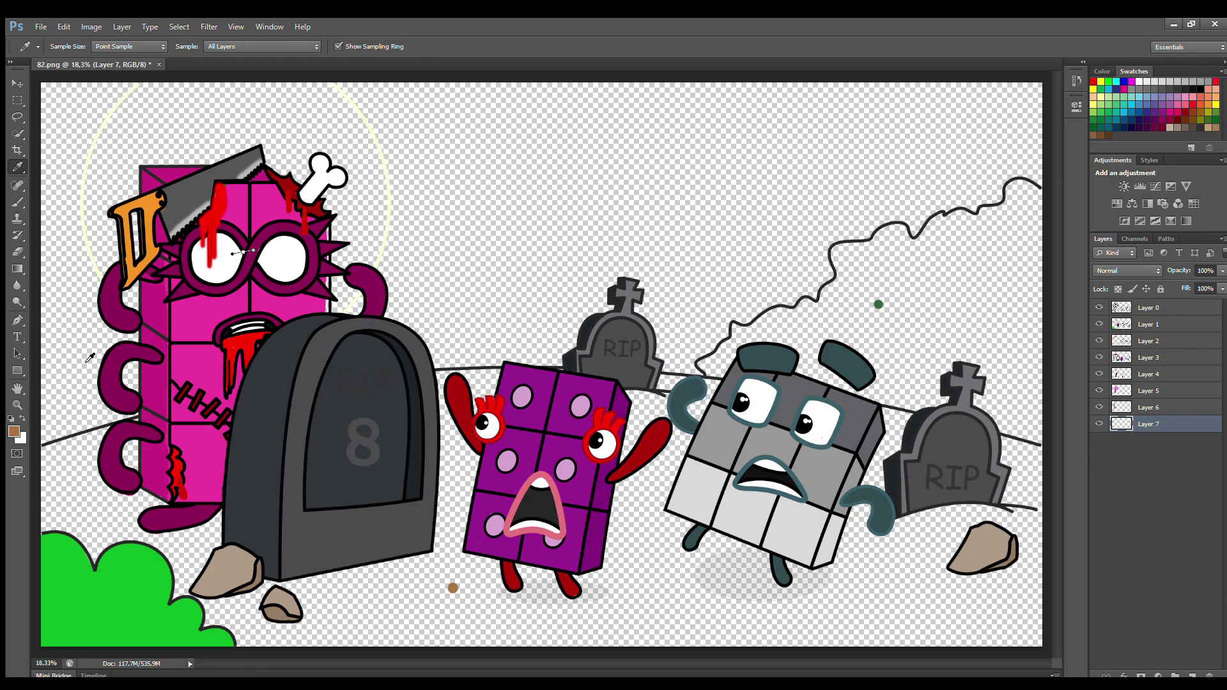
pyautogui.press('b')
pyautogui.moveTo(41, 456)
pyautogui.mouseDown()
pyautogui.moveTo(464, 383)
pyautogui.moveTo(697, 393)
pyautogui.mouseUp()
pyautogui.moveTo(863, 417)
pyautogui.mouseDown()
pyautogui.moveTo(1040, 455)
pyautogui.moveTo(1012, 474)
pyautogui.moveTo(447, 415)
pyautogui.moveTo(80, 556)
pyautogui.moveTo(952, 633)
pyautogui.moveTo(880, 545)
pyautogui.moveTo(202, 540)
pyautogui.moveTo(997, 588)
pyautogui.moveTo(345, 598)
pyautogui.moveTo(275, 623)
pyautogui.moveTo(416, 578)
pyautogui.mouseUp()
# - Choose a darker brown and brush soft shadows onto the ground around the tombstones with an enlarged brush
pyautogui.press(']')
pyautogui.press(']')
pyautogui.press(']')
pyautogui.press(']')
pyautogui.press(']')
pyautogui.click(13, 431)
pyautogui.click(590, 338)
pyautogui.click(815, 221)
pyautogui.moveTo(939, 543); pyautogui.dragTo(950, 548)
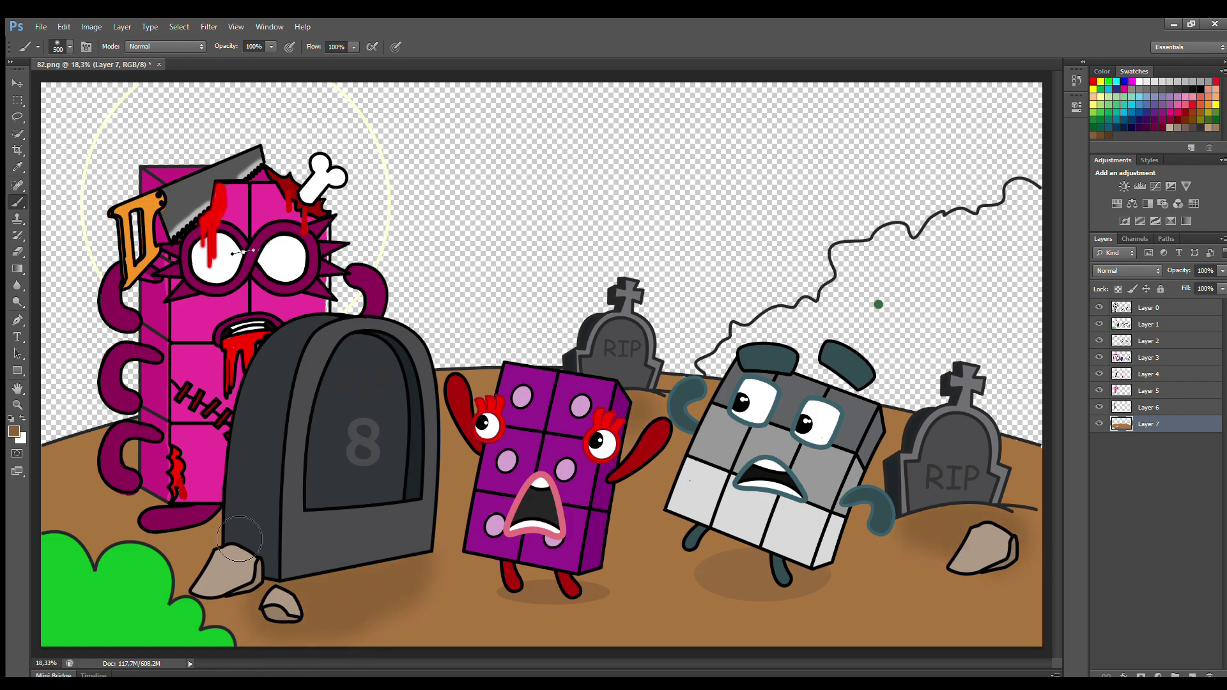
# - Shade the foreground soil below the characters and around the green bush darker brown, enlarging the brush to 1000
pyautogui.moveTo(238, 539)
pyautogui.mouseDown()
pyautogui.moveTo(207, 543)
pyautogui.moveTo(192, 582)
pyautogui.moveTo(339, 651)
pyautogui.moveTo(631, 653)
pyautogui.moveTo(604, 658)
pyautogui.moveTo(971, 631)
pyautogui.mouseUp()
pyautogui.moveTo(96, 534); pyautogui.dragTo(52, 531)
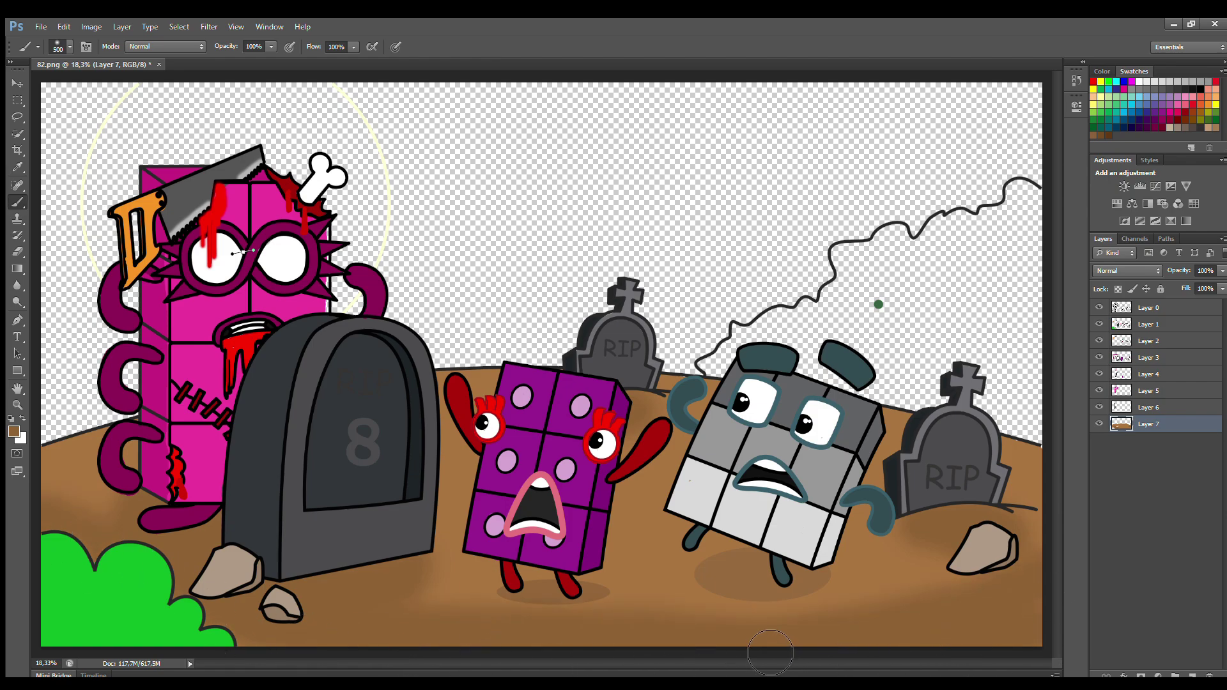
pyautogui.press(']')
pyautogui.press(']')
pyautogui.press(']')
pyautogui.press(']')
pyautogui.press(']')
pyautogui.moveTo(85, 578)
pyautogui.mouseDown()
pyautogui.moveTo(320, 655)
pyautogui.moveTo(912, 629)
pyautogui.mouseUp()
# - Choose an even darker brown and deepen the ground shadows beside the tombstones and rocks on Layer 7
pyautogui.click(1148, 308)
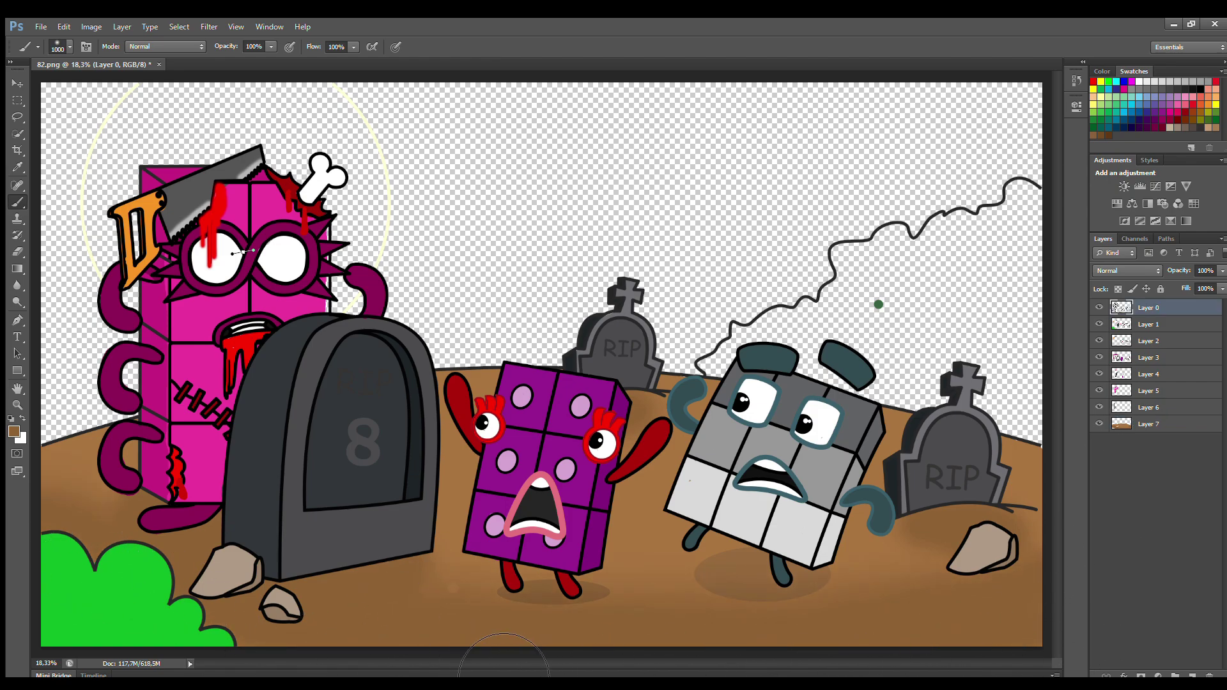
pyautogui.press('i')
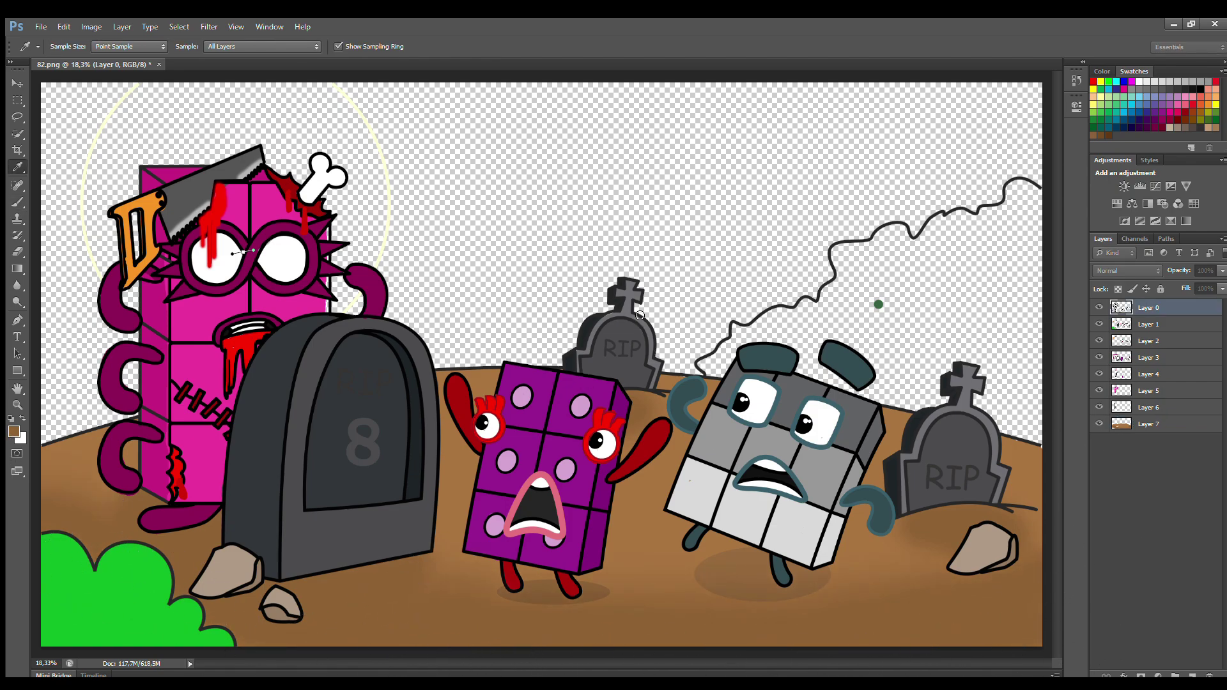
pyautogui.click(810, 239)
pyautogui.moveTo(952, 543)
pyautogui.mouseDown()
pyautogui.moveTo(990, 546)
pyautogui.moveTo(1019, 575)
pyautogui.moveTo(1017, 536)
pyautogui.mouseUp()
pyautogui.hotkey('ctrl', 'z')
pyautogui.click(1144, 423)
pyautogui.moveTo(229, 540)
pyautogui.mouseDown()
pyautogui.moveTo(193, 556)
pyautogui.moveTo(271, 631)
pyautogui.moveTo(418, 591)
pyautogui.mouseUp()
pyautogui.moveTo(660, 439); pyautogui.dragTo(636, 409)
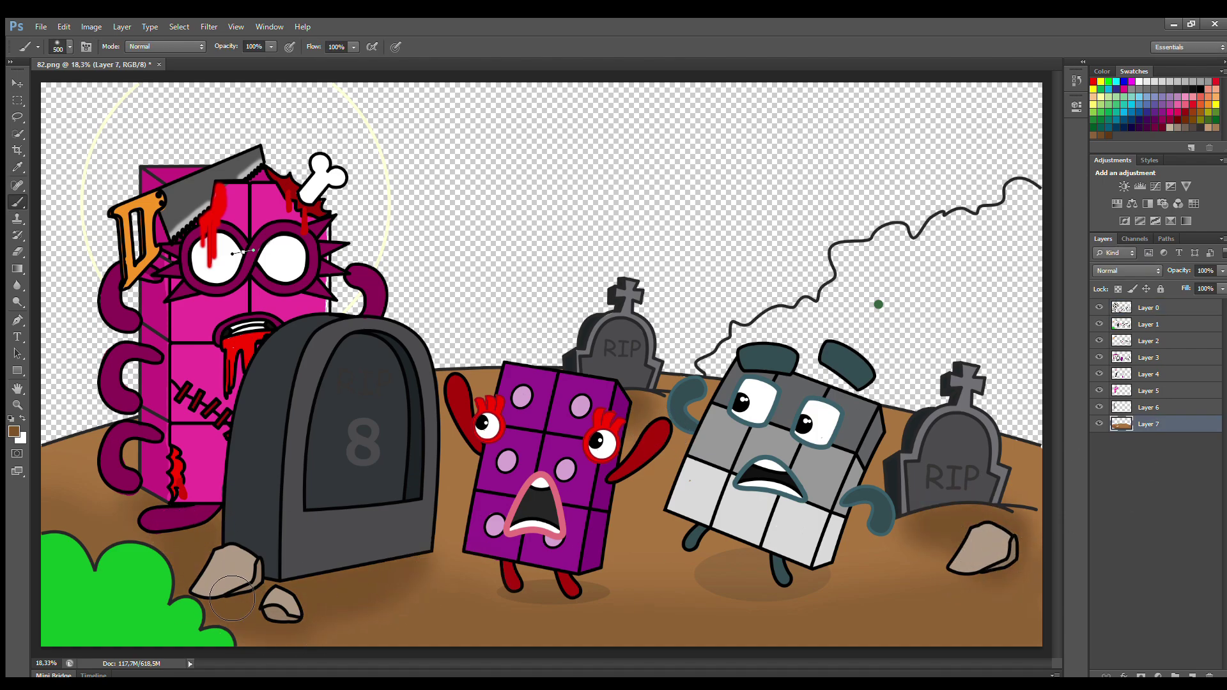
# - Select Layer 5 and prepare a size 200 brush in the bright pink sampled from the zombie's body
pyautogui.click(1148, 390)
pyautogui.press('i')
pyautogui.click(190, 315)
pyautogui.press('b')
pyautogui.press('[')
pyautogui.press('[')
pyautogui.press('[')
pyautogui.press('[')
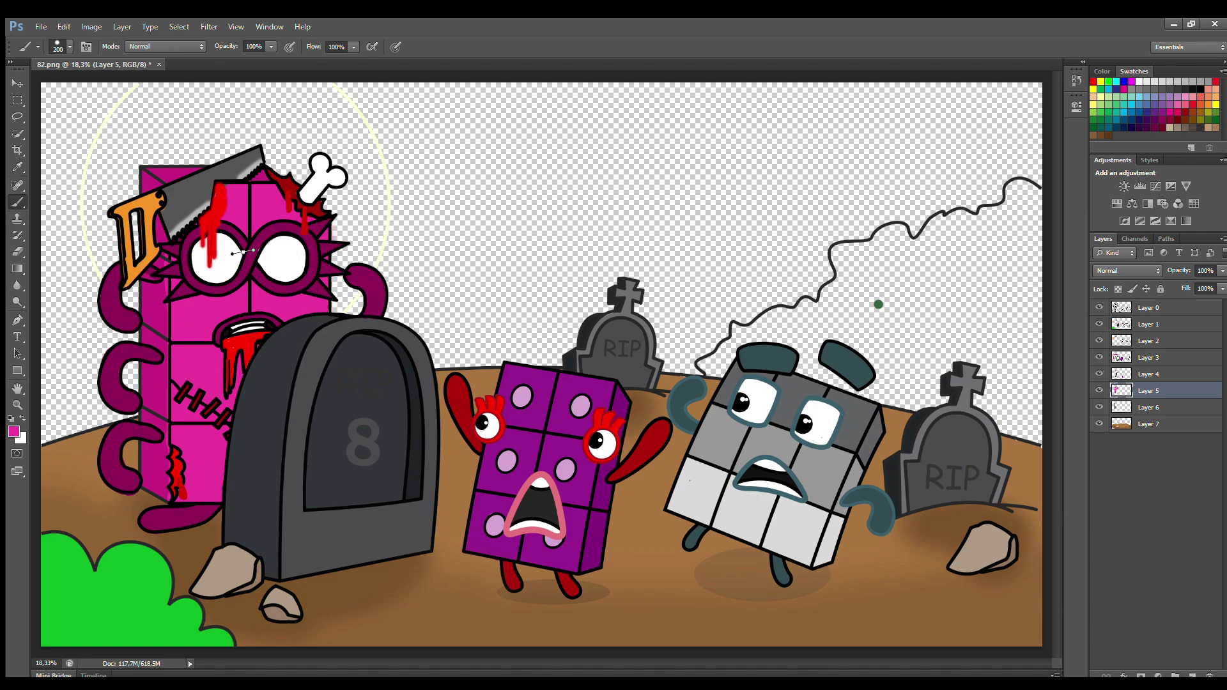
# - Add a new layer below Layer 7 and fill the large background bush with the dark green sampled from the green dot
pyautogui.click(1192, 675)
pyautogui.moveTo(1170, 391); pyautogui.dragTo(1159, 449)
pyautogui.press('i')
pyautogui.click(875, 308)
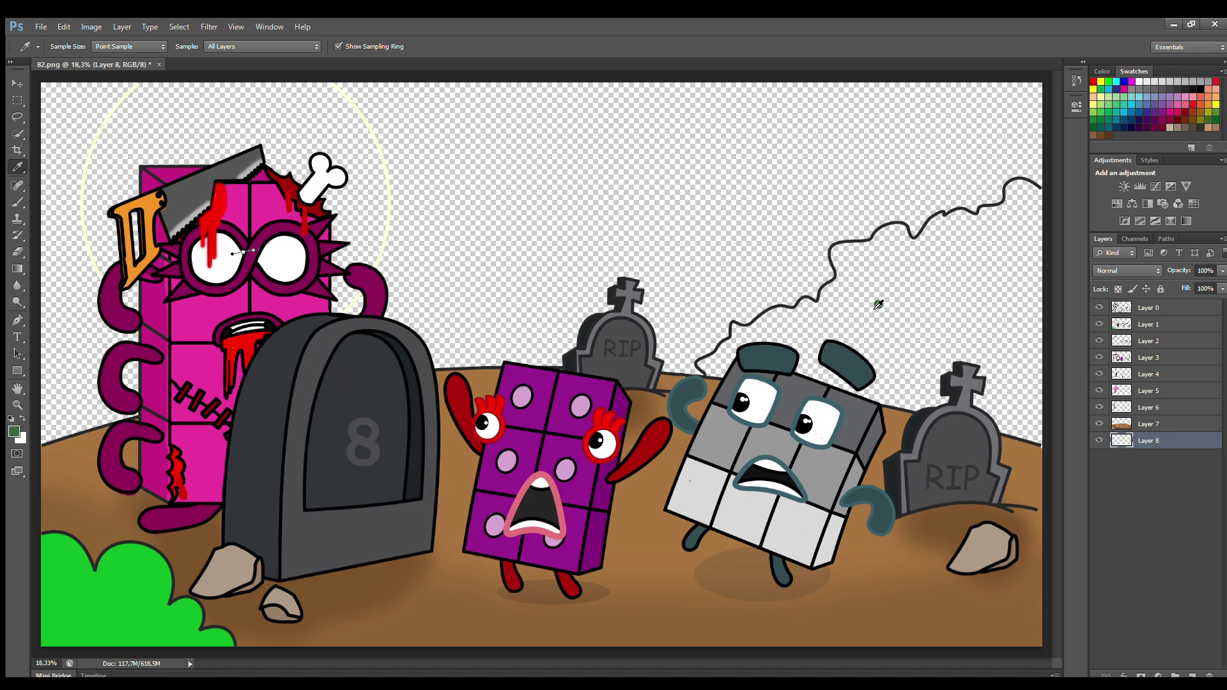
pyautogui.press('b')
pyautogui.moveTo(1038, 193)
pyautogui.mouseDown()
pyautogui.moveTo(1004, 208)
pyautogui.moveTo(944, 219)
pyautogui.moveTo(915, 242)
pyautogui.moveTo(884, 231)
pyautogui.moveTo(842, 248)
pyautogui.moveTo(814, 305)
pyautogui.moveTo(744, 327)
pyautogui.moveTo(708, 371)
pyautogui.moveTo(806, 323)
pyautogui.moveTo(855, 270)
pyautogui.moveTo(899, 245)
pyautogui.moveTo(1041, 201)
pyautogui.moveTo(1002, 227)
pyautogui.moveTo(1019, 239)
pyautogui.moveTo(1016, 259)
pyautogui.moveTo(883, 307)
pyautogui.moveTo(768, 385)
pyautogui.moveTo(1025, 464)
pyautogui.moveTo(1018, 285)
pyautogui.moveTo(986, 405)
pyautogui.moveTo(981, 341)
pyautogui.moveTo(824, 402)
pyautogui.mouseUp()
pyautogui.press(']')
pyautogui.press(']')
pyautogui.press(']')
pyautogui.press(']')
pyautogui.press(']')
pyautogui.press(']')
pyautogui.press(']')
pyautogui.press(']')
# - Paint rounded foliage clumps low in the large bush in progressively darker greens, using a size 800 brush
pyautogui.click(12, 432)
pyautogui.click(599, 372)
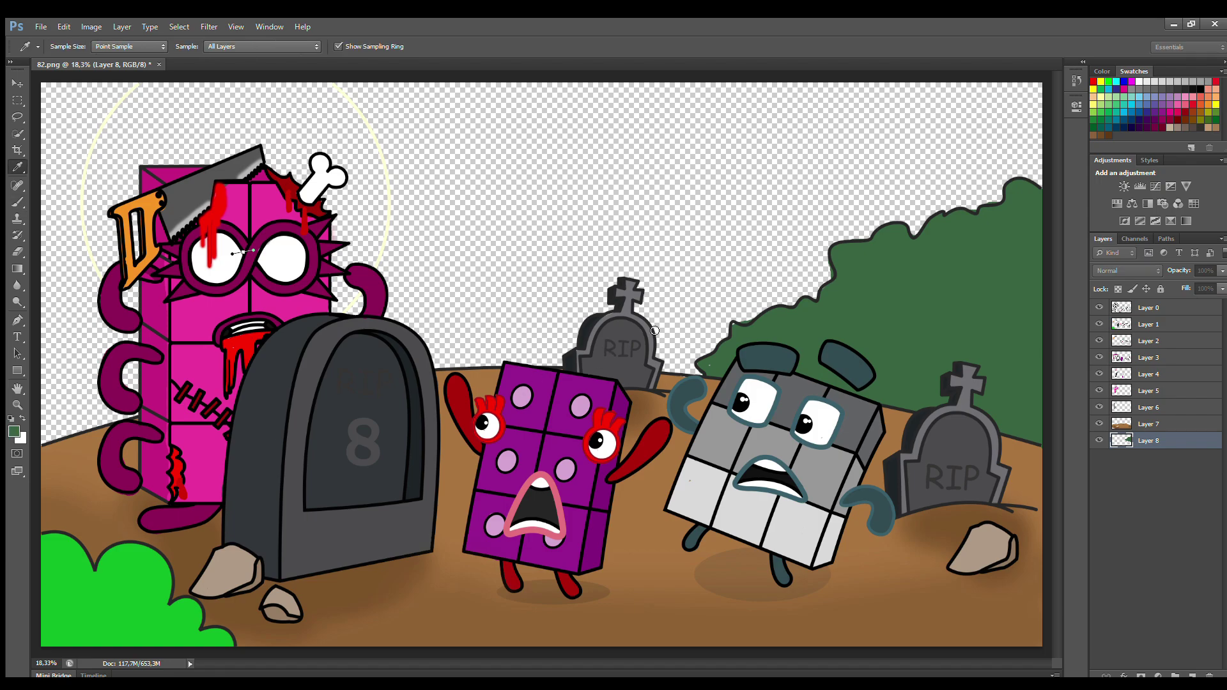
pyautogui.press('Return')
pyautogui.press(']')
pyautogui.press(']')
pyautogui.press(']')
pyautogui.press(']')
pyautogui.click(1025, 337)
pyautogui.press(']')
pyautogui.press(']')
pyautogui.click(951, 363)
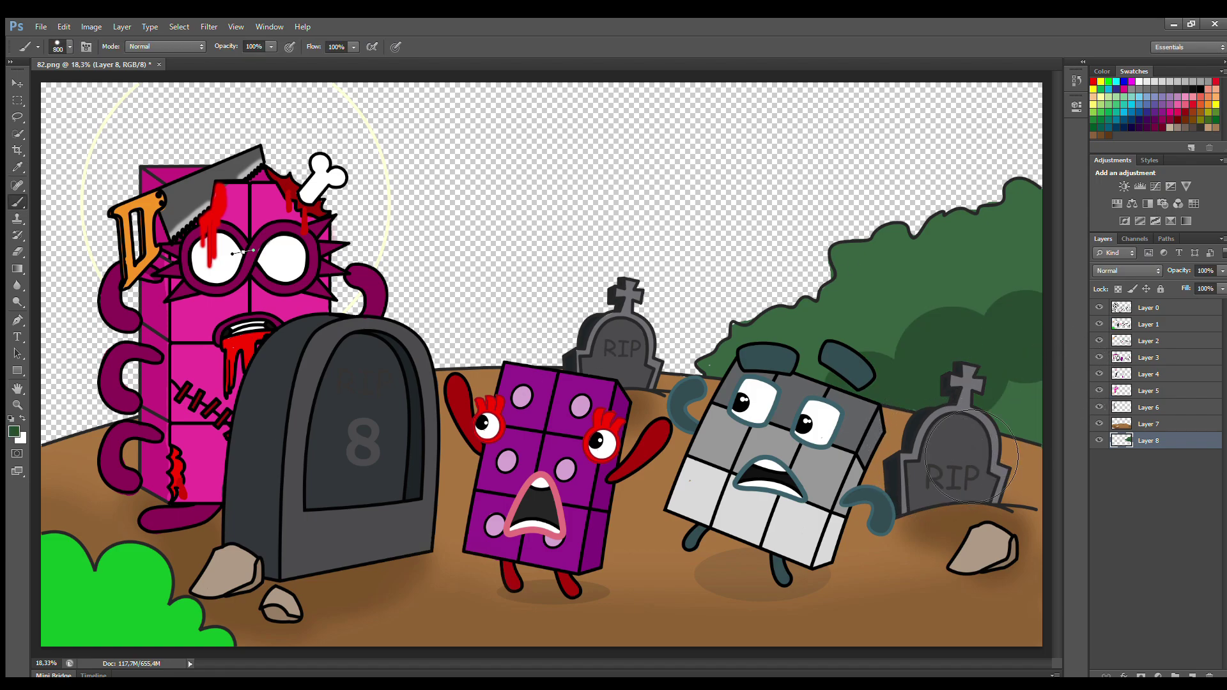
pyautogui.press('i')
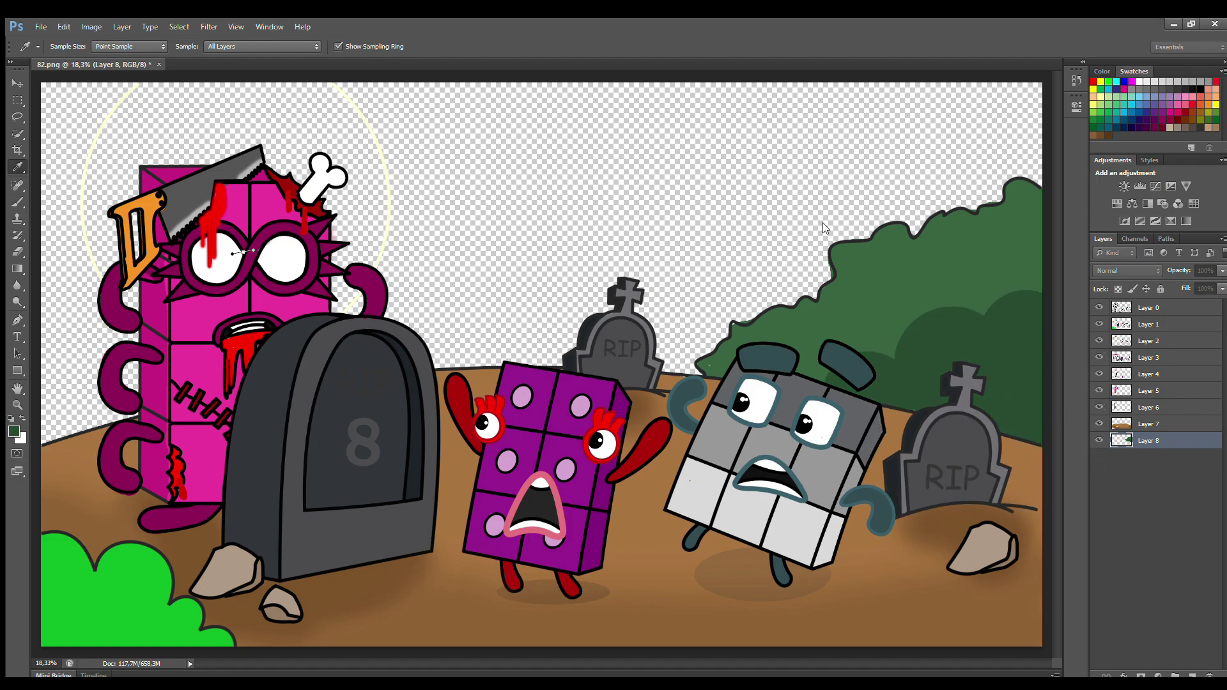
pyautogui.press('b')
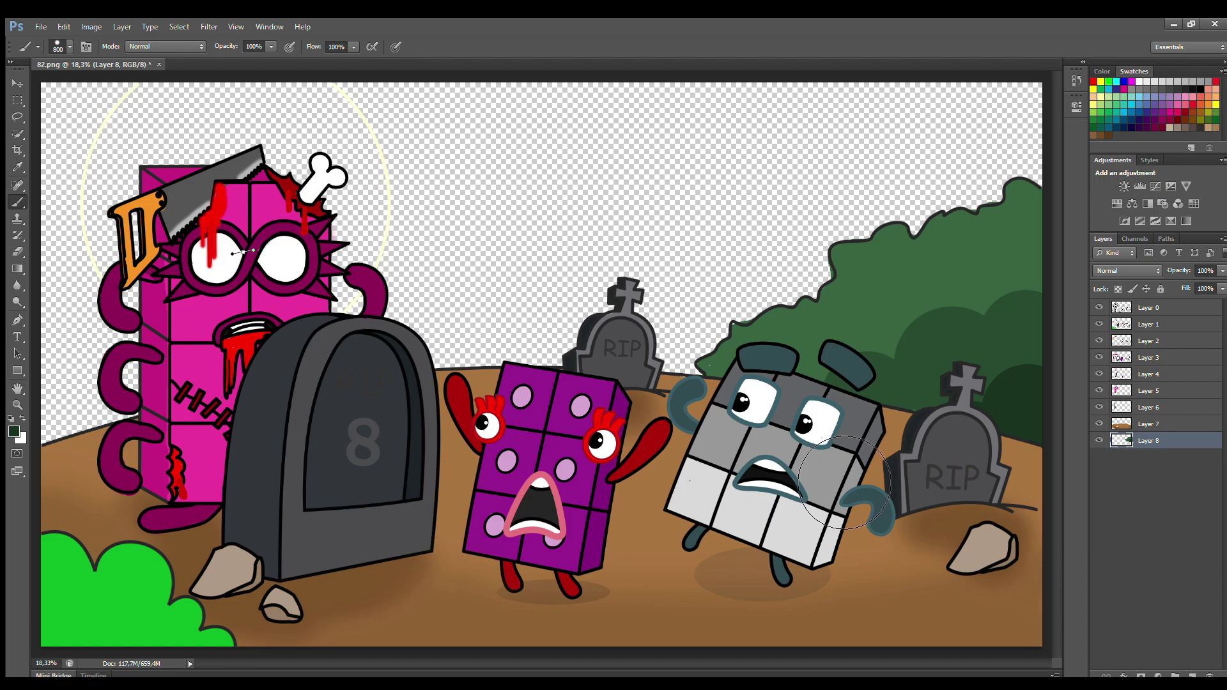
# - Resample the large bush's base green and tidy its edges with a smaller brush and the Eraser
pyautogui.click(18, 166)
pyautogui.click(856, 301)
pyautogui.click(17, 202)
pyautogui.press('[')
pyautogui.press('[')
pyautogui.press('[')
pyautogui.press('[')
pyautogui.press('[')
pyautogui.press('[')
pyautogui.press('[')
pyautogui.press('e')
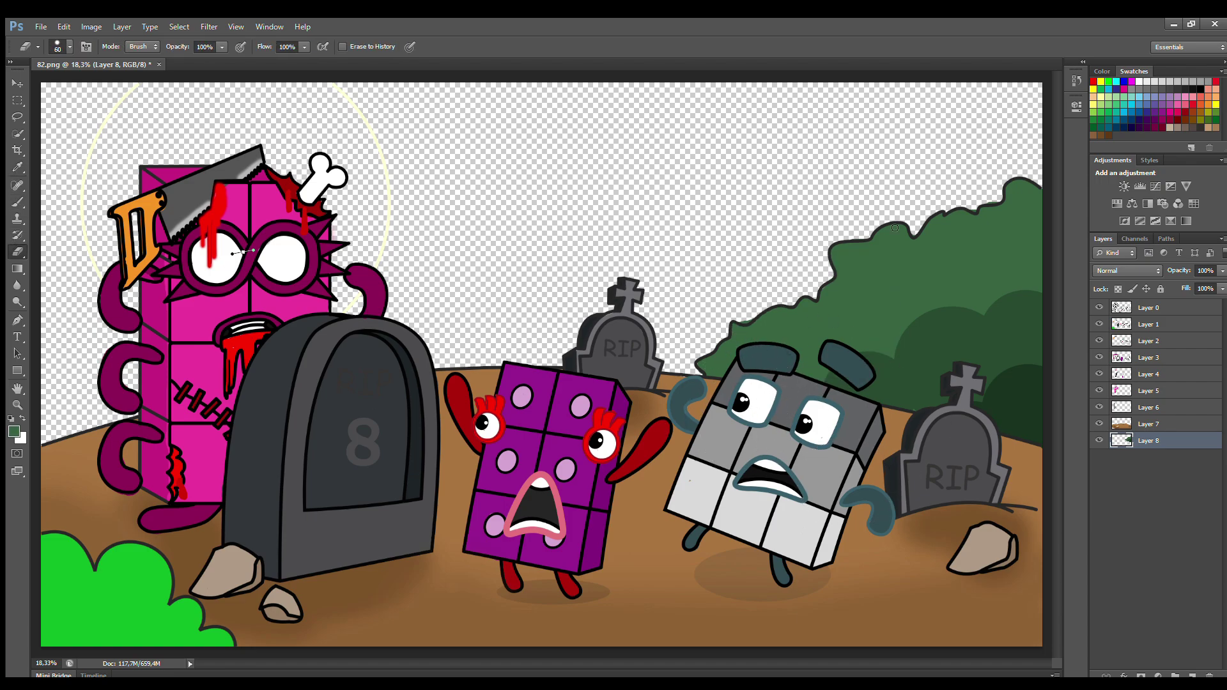
# - Add a new layer below Layer 8, and on Layer 8 paint rounded dark green bushes along the horizon behind the graves
pyautogui.keyDown('ctrl'); pyautogui.click(1190, 673); pyautogui.keyUp('ctrl')
pyautogui.click(1148, 441)
pyautogui.press('i')
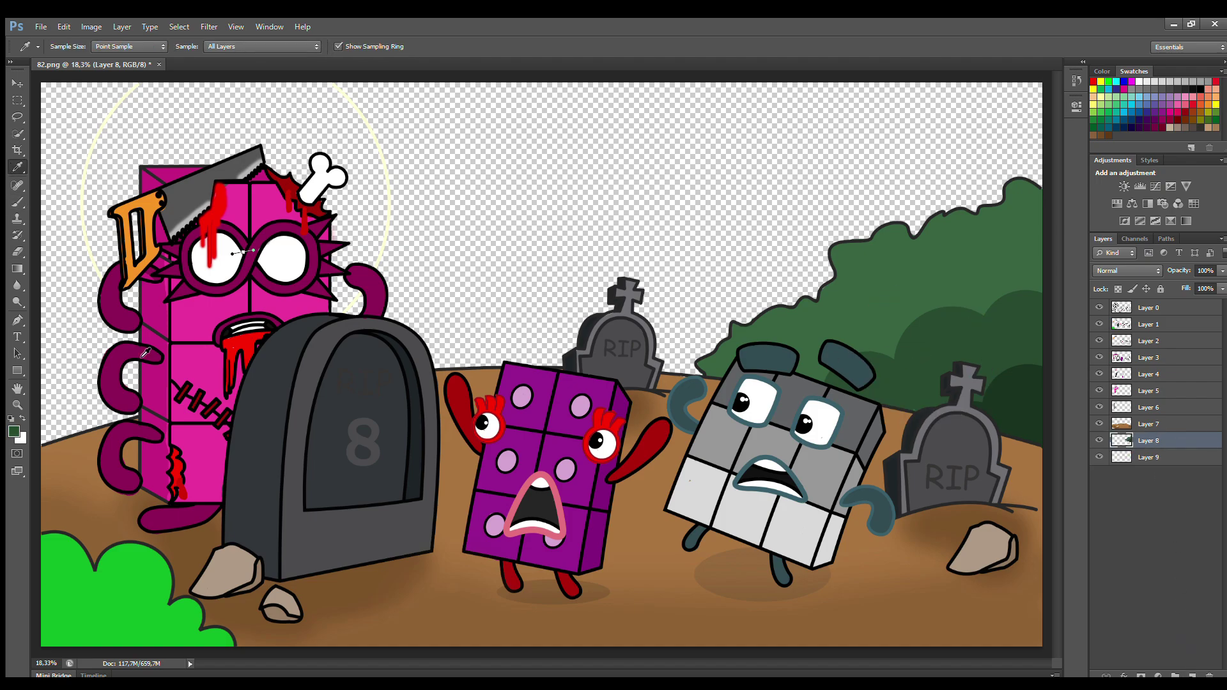
pyautogui.click(14, 202)
pyautogui.moveTo(68, 422)
pyautogui.mouseDown()
pyautogui.moveTo(119, 447)
pyautogui.moveTo(211, 460)
pyautogui.moveTo(154, 410)
pyautogui.mouseUp()
pyautogui.moveTo(414, 429)
pyautogui.mouseDown()
pyautogui.moveTo(527, 396)
pyautogui.moveTo(704, 421)
pyautogui.moveTo(665, 441)
pyautogui.moveTo(660, 476)
pyautogui.mouseUp()
pyautogui.press('[')
pyautogui.press('[')
pyautogui.press('[')
pyautogui.press('[')
pyautogui.press('[')
pyautogui.press('[')
pyautogui.press('[')
pyautogui.press('[')
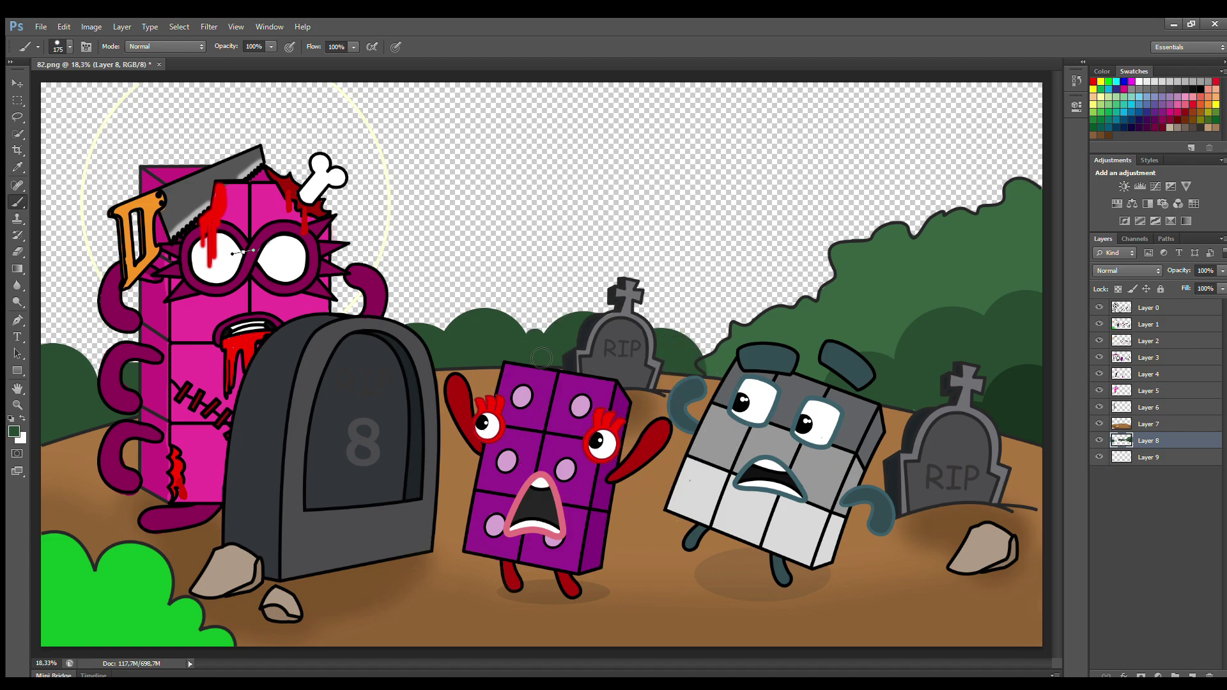
pyautogui.moveTo(541, 340); pyautogui.dragTo(535, 329)
pyautogui.keyDown('alt'); pyautogui.click(714, 371); pyautogui.keyUp('alt')
# - Fill the moon behind the zombie on Layer 9 with the pale yellow sampled from its outline
pyautogui.press(']')
pyautogui.press(']')
pyautogui.press(']')
pyautogui.click(1149, 456)
pyautogui.keyDown('alt'); pyautogui.click(90, 166); pyautogui.keyUp('alt')
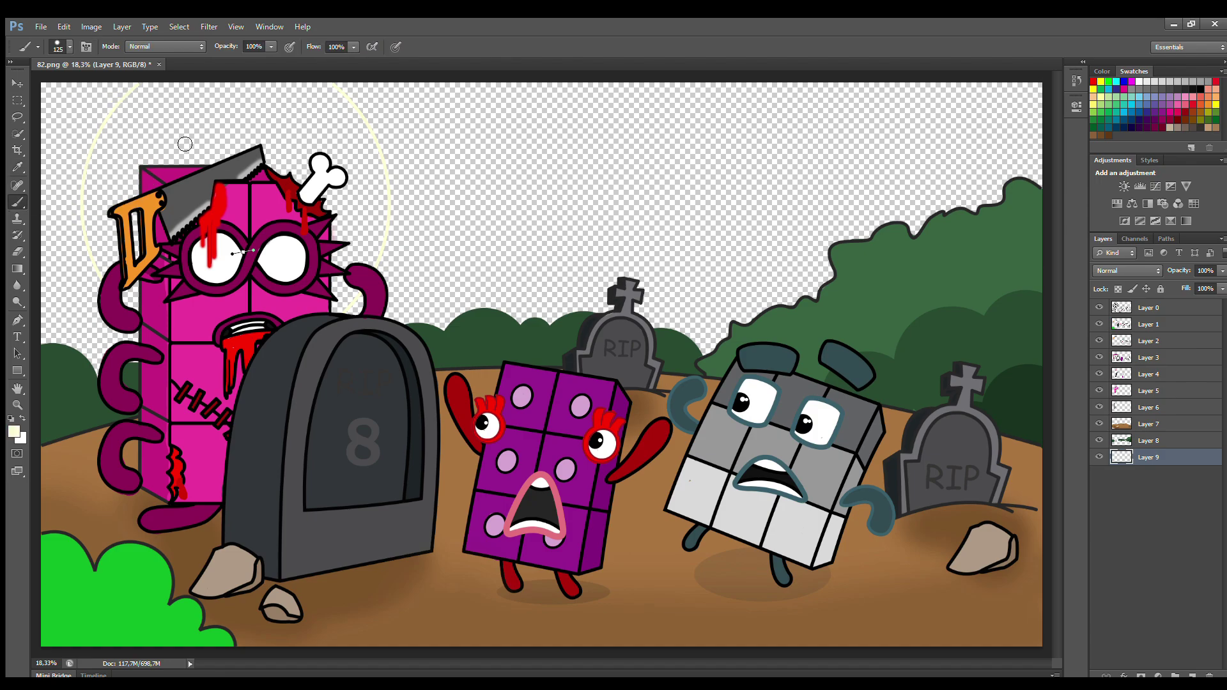
pyautogui.press(']')
pyautogui.press(']')
pyautogui.moveTo(153, 95)
pyautogui.mouseDown()
pyautogui.moveTo(112, 197)
pyautogui.moveTo(114, 240)
pyautogui.moveTo(135, 313)
pyautogui.mouseUp()
pyautogui.click(347, 307)
pyautogui.moveTo(364, 286); pyautogui.dragTo(382, 228)
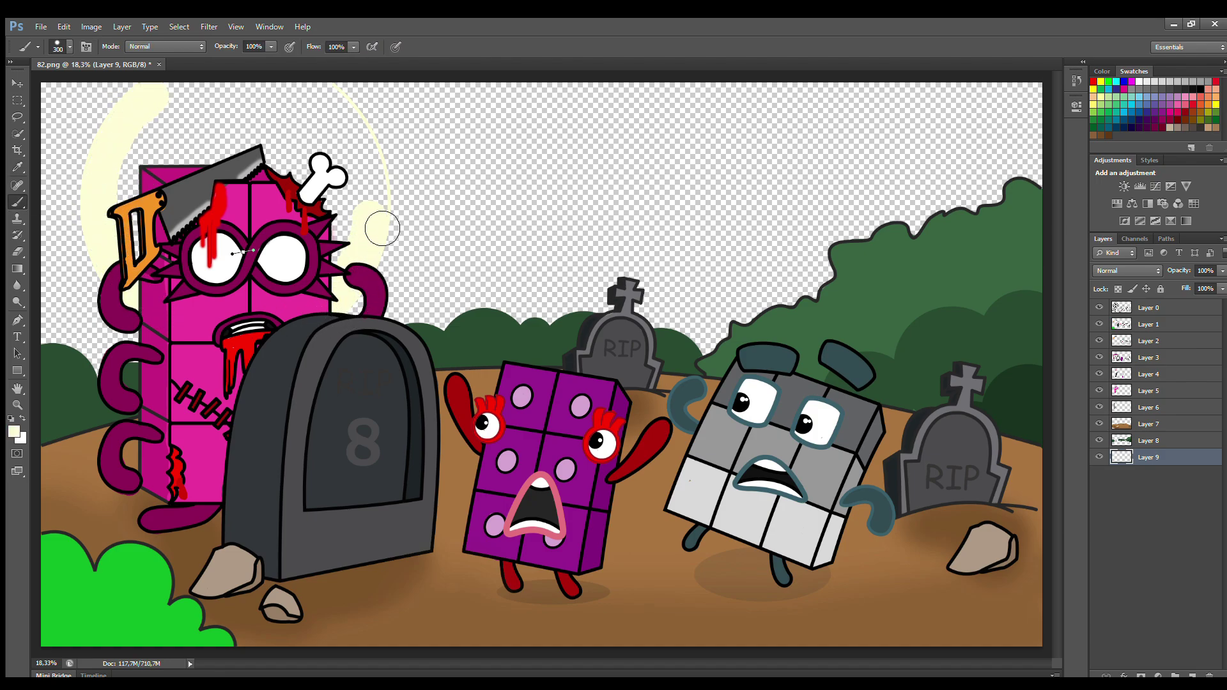
pyautogui.moveTo(349, 123)
pyautogui.mouseDown()
pyautogui.moveTo(213, 106)
pyautogui.moveTo(321, 137)
pyautogui.moveTo(242, 154)
pyautogui.moveTo(181, 201)
pyautogui.moveTo(349, 250)
pyautogui.mouseUp()
pyautogui.moveTo(104, 273); pyautogui.dragTo(90, 173)
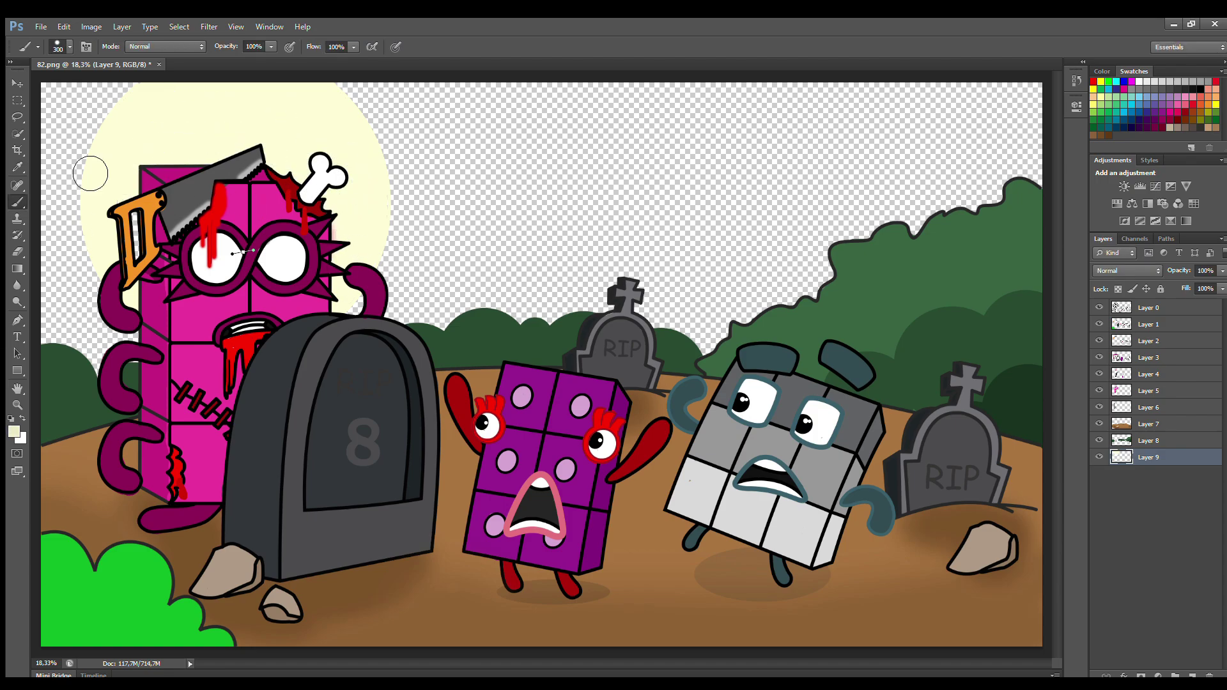
# - Brush soft crater shading onto the moon in darker shades of its pale yellow
pyautogui.press(']')
pyautogui.press(']')
pyautogui.press(']')
pyautogui.moveTo(303, 134); pyautogui.dragTo(300, 204)
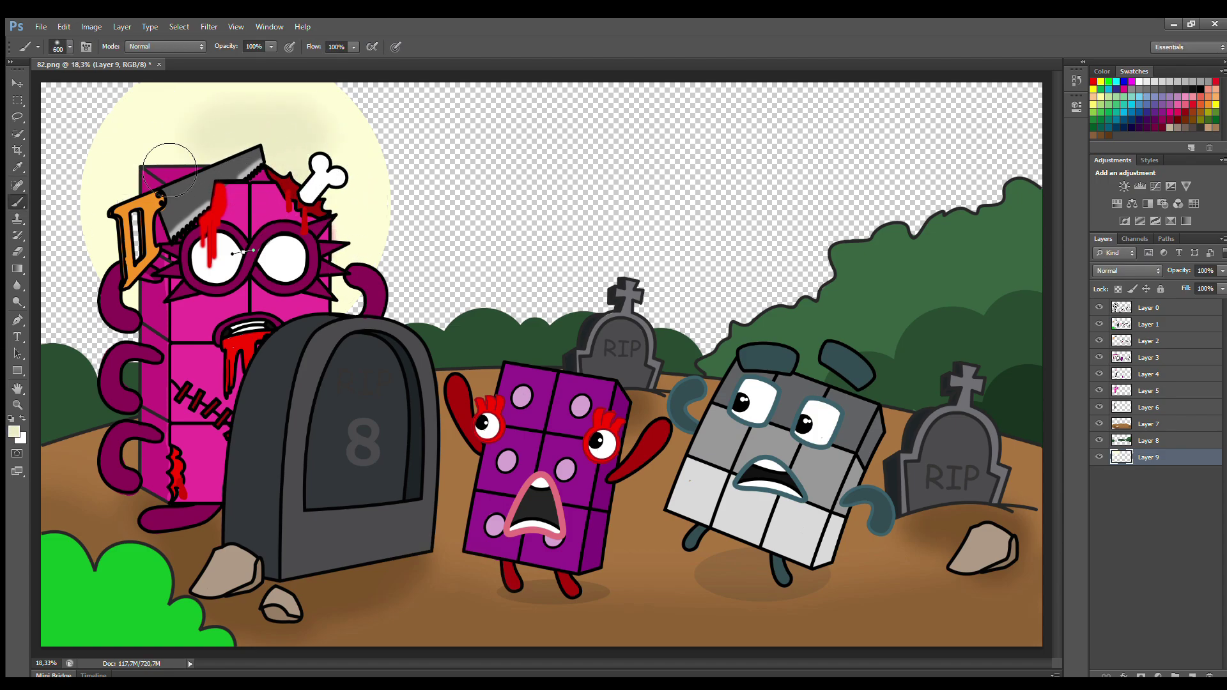
pyautogui.click(9, 427)
pyautogui.click(559, 264)
pyautogui.click(776, 225)
pyautogui.moveTo(310, 139)
pyautogui.mouseDown()
pyautogui.moveTo(255, 160)
pyautogui.moveTo(299, 206)
pyautogui.moveTo(363, 243)
pyautogui.mouseUp()
# - Add a new layer below Layer 9 and paint a soft pale yellow glow around the moon with a very large brush
pyautogui.click(1191, 675)
pyautogui.moveTo(1156, 457); pyautogui.dragTo(1155, 476)
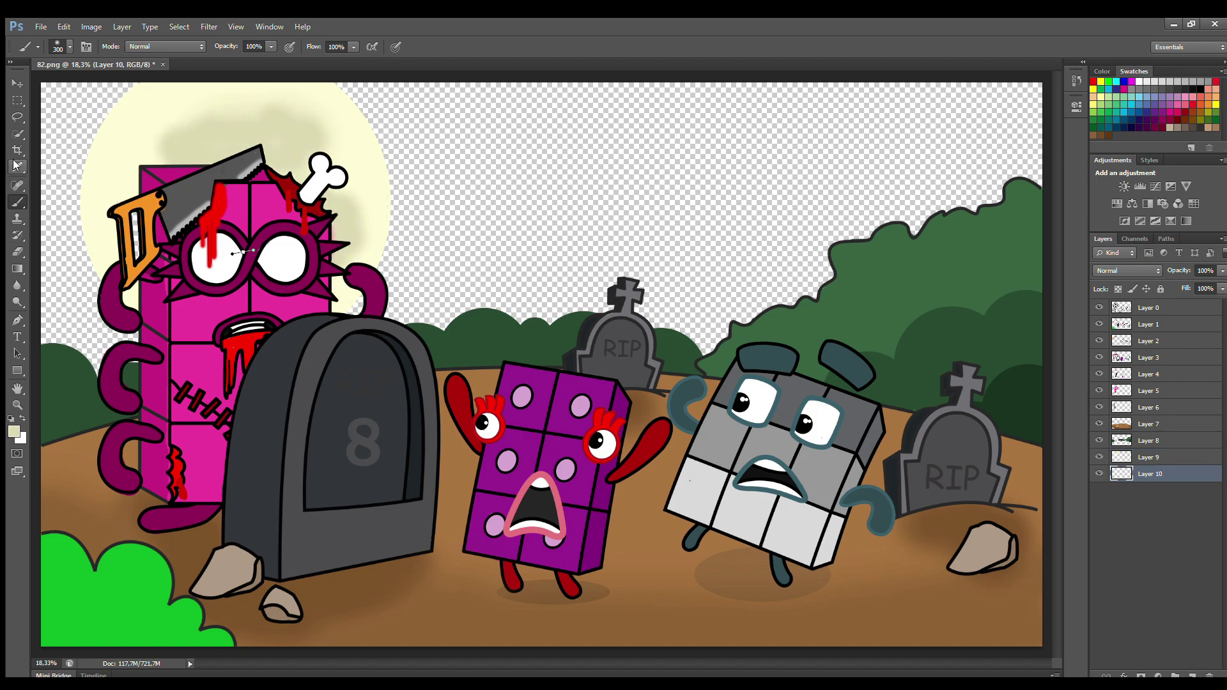
pyautogui.keyDown('alt'); pyautogui.click(96, 204); pyautogui.keyUp('alt')
pyautogui.press(']')
pyautogui.press(']')
pyautogui.press(']')
pyautogui.press(']')
pyautogui.press(']')
pyautogui.press(']')
pyautogui.press(']')
pyautogui.press(']')
pyautogui.press(']')
pyautogui.press(']')
pyautogui.press(']')
pyautogui.press(']')
pyautogui.press(']')
pyautogui.press(']')
pyautogui.press(']')
pyautogui.press(']')
pyautogui.press(']')
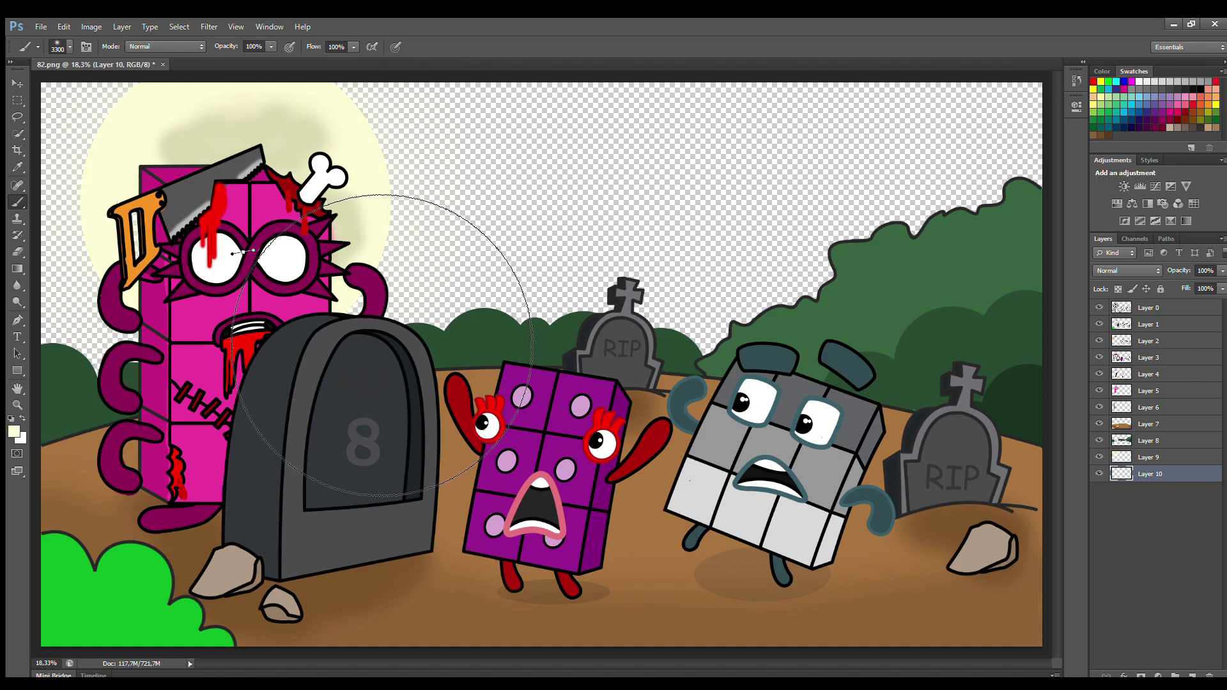
# - Add a new layer below Layer 10 and brush soft dark navy areas across the night sky
pyautogui.hotkey('ctrl', 'shift', 'alt', 'n')
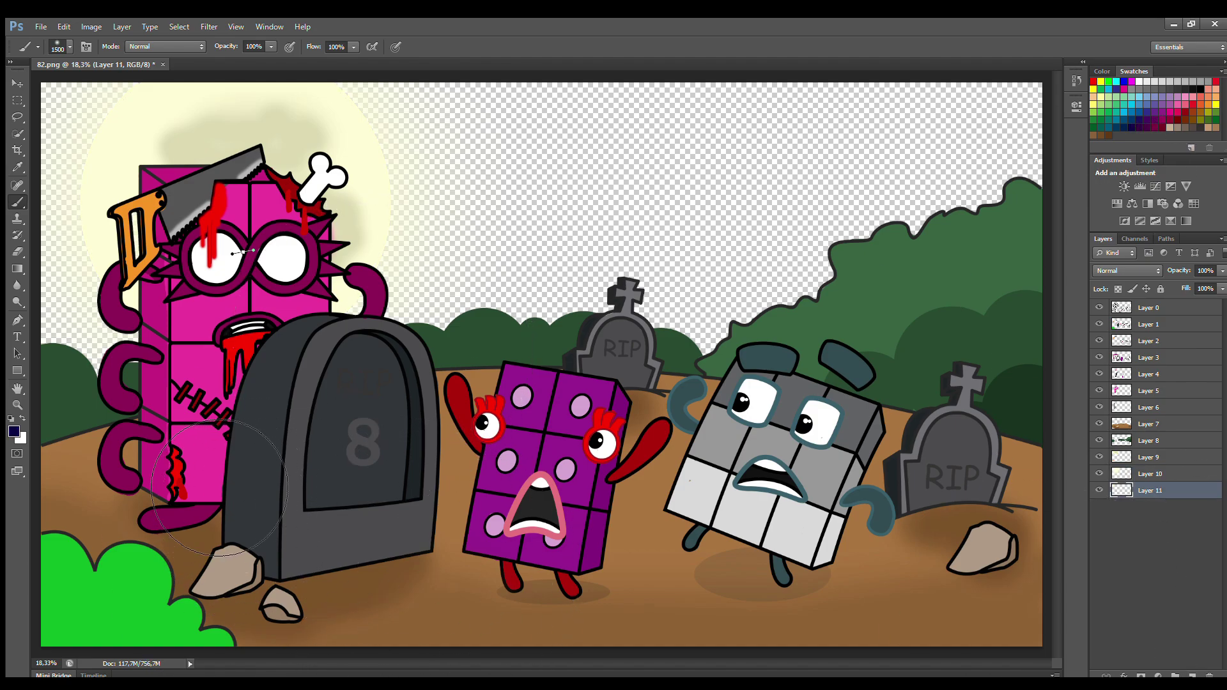
pyautogui.press('i')
pyautogui.press('b')
pyautogui.moveTo(95, 357)
pyautogui.mouseDown()
pyautogui.moveTo(472, 340)
pyautogui.moveTo(777, 337)
pyautogui.moveTo(977, 261)
pyautogui.moveTo(871, 293)
pyautogui.moveTo(535, 335)
pyautogui.moveTo(87, 359)
pyautogui.moveTo(402, 298)
pyautogui.moveTo(730, 351)
pyautogui.moveTo(1037, 257)
pyautogui.moveTo(307, 362)
pyautogui.mouseUp()
pyautogui.moveTo(599, 238)
pyautogui.mouseDown()
pyautogui.moveTo(723, 131)
pyautogui.moveTo(487, 142)
pyautogui.moveTo(895, 128)
pyautogui.moveTo(978, 109)
pyautogui.mouseUp()
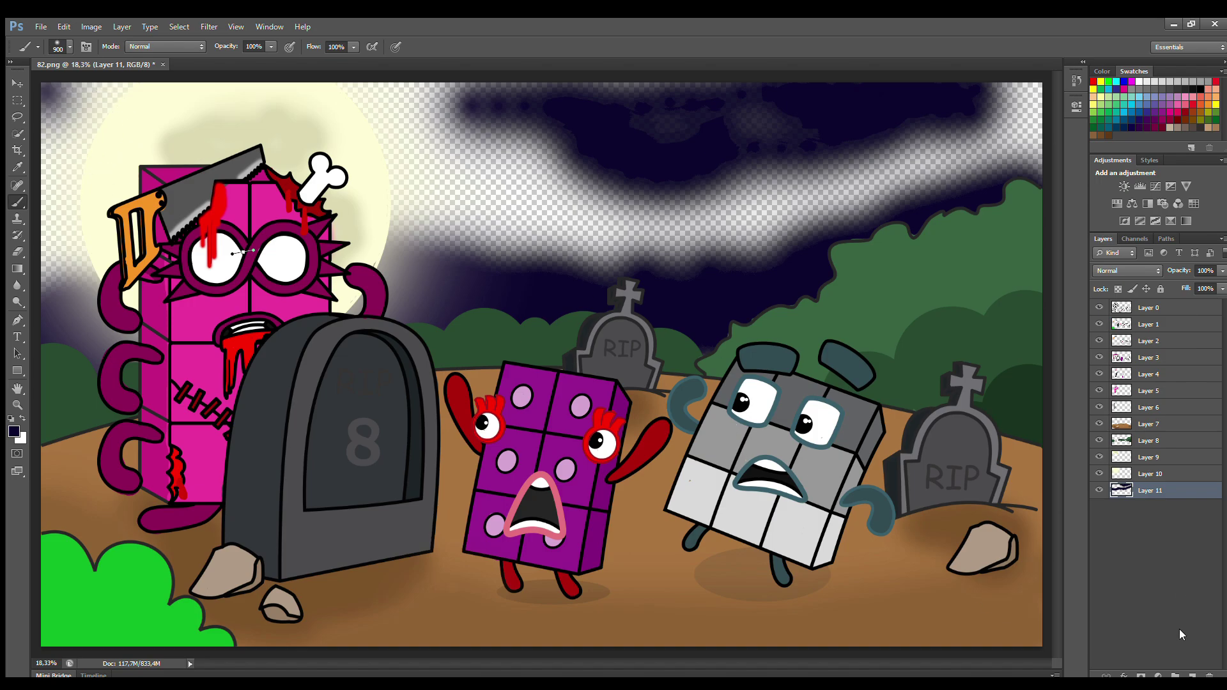
# - Add a new layer below Layer 11 and fill the remaining sky with a deep purple-blue
pyautogui.click(1191, 675)
pyautogui.press('i')
pyautogui.click(810, 220)
pyautogui.moveTo(70, 106)
pyautogui.mouseDown()
pyautogui.moveTo(608, 178)
pyautogui.moveTo(671, 261)
pyautogui.moveTo(888, 187)
pyautogui.moveTo(984, 173)
pyautogui.mouseUp()
pyautogui.moveTo(160, 163); pyautogui.dragTo(73, 269)
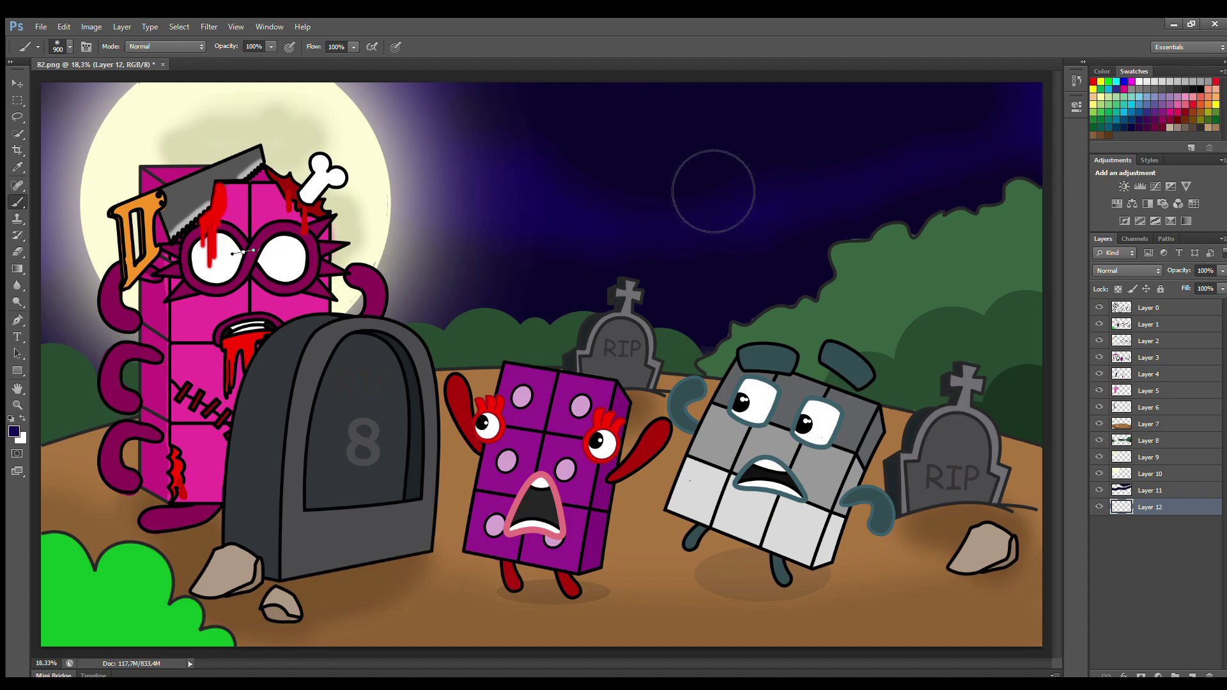
# - Brush more of the sampled dark navy over the upper sky on Layer 11
pyautogui.hotkey('alt', '[')
pyautogui.press('i')
pyautogui.click(16, 202)
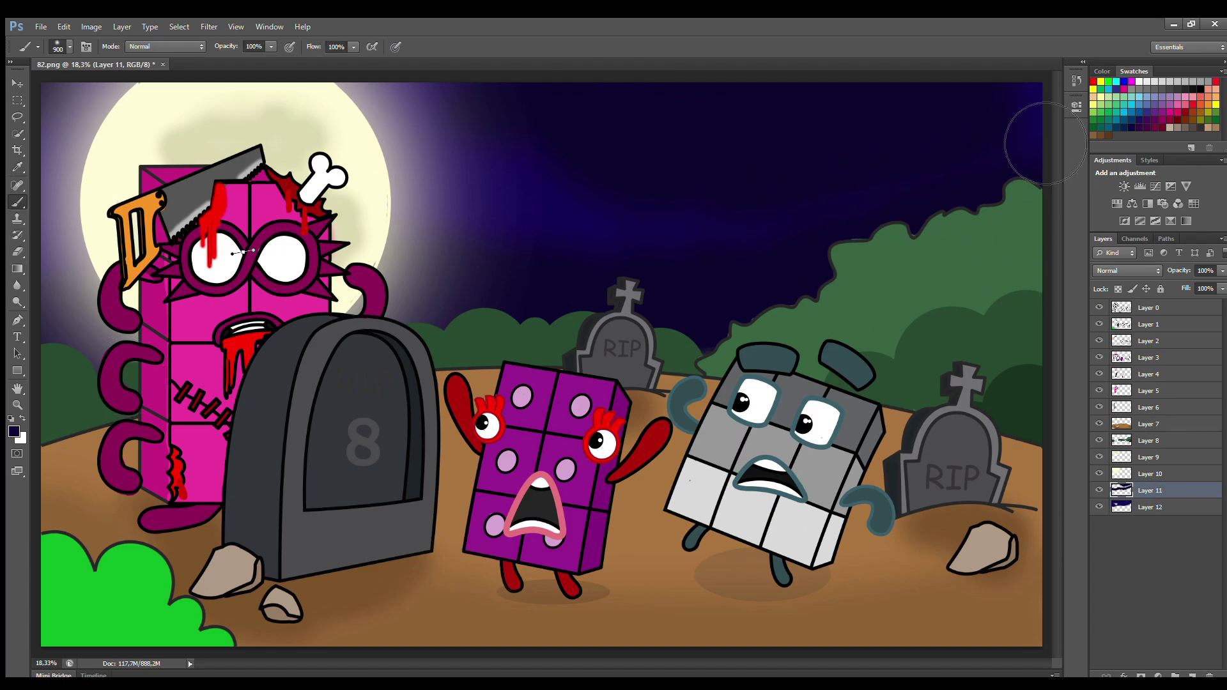